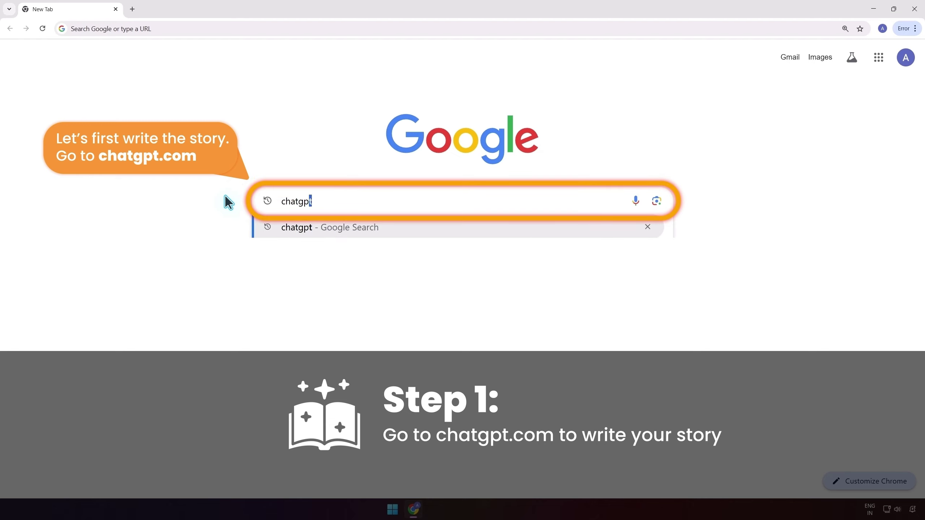
Open chatgpt.com and log in with the Google account.
key(Return)
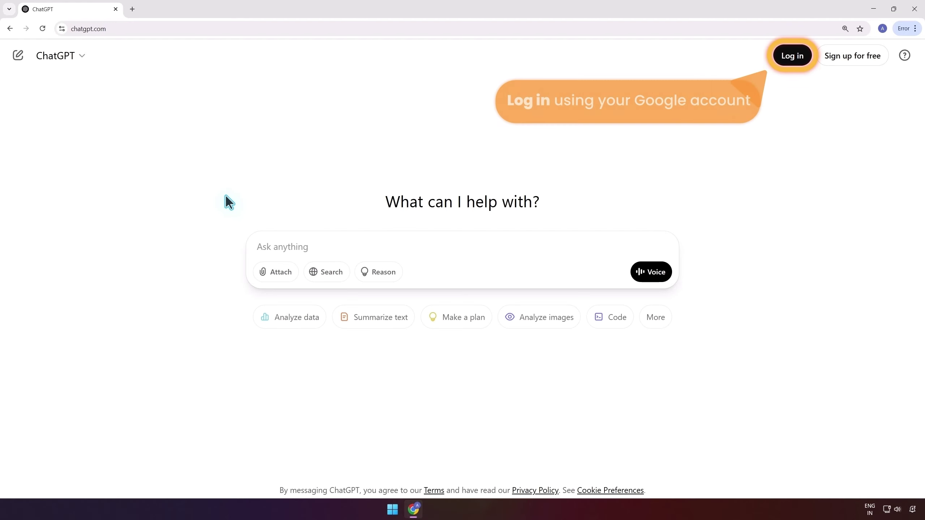
click(798, 58)
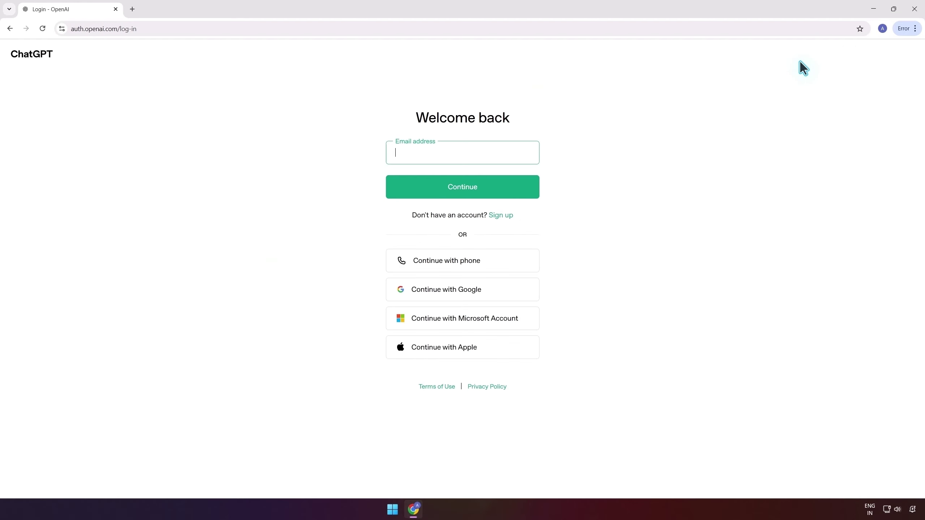
click(489, 288)
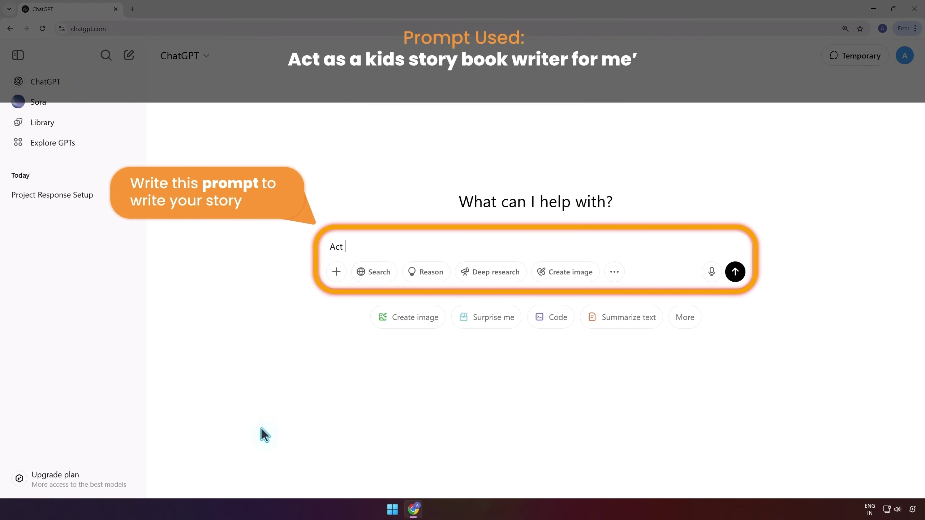
Send ChatGPT the prompt "Act as a kids story book writer for me.".
text(as a kids)
text(e.)
key(Return)
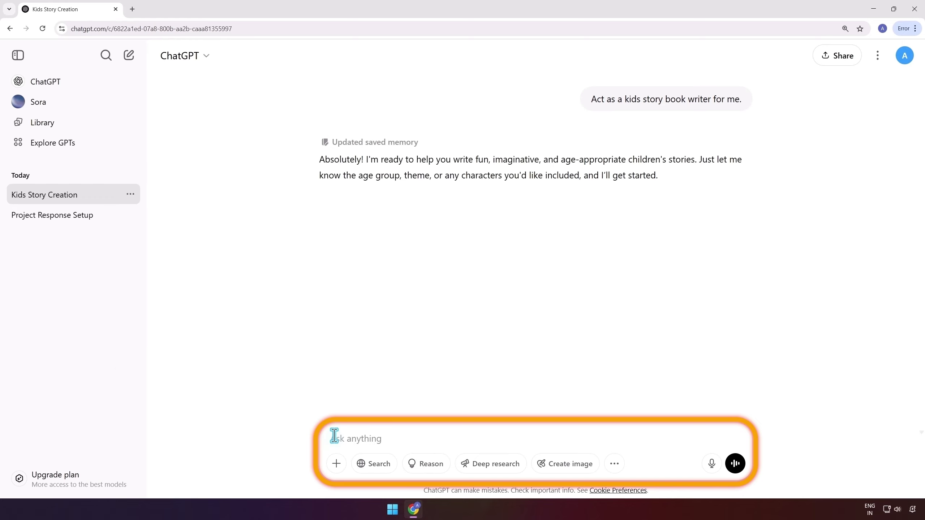
Paste, review and send the prompt for a simple 10-15 page kids' story about a tiny turtle named Tim who helped ducks cross the pond.
key(ctrl+v)
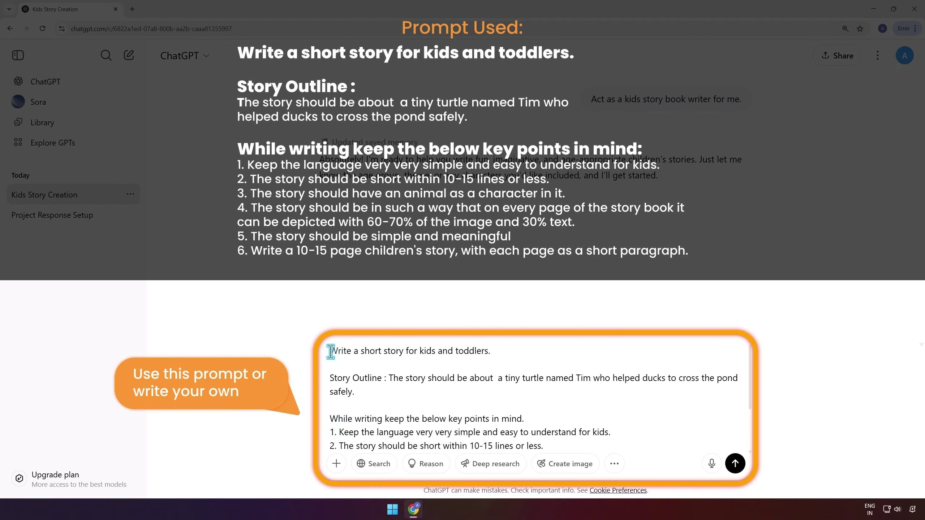
drag(357, 345, 494, 351)
drag(330, 378, 354, 395)
scroll(332, 419, down, 3)
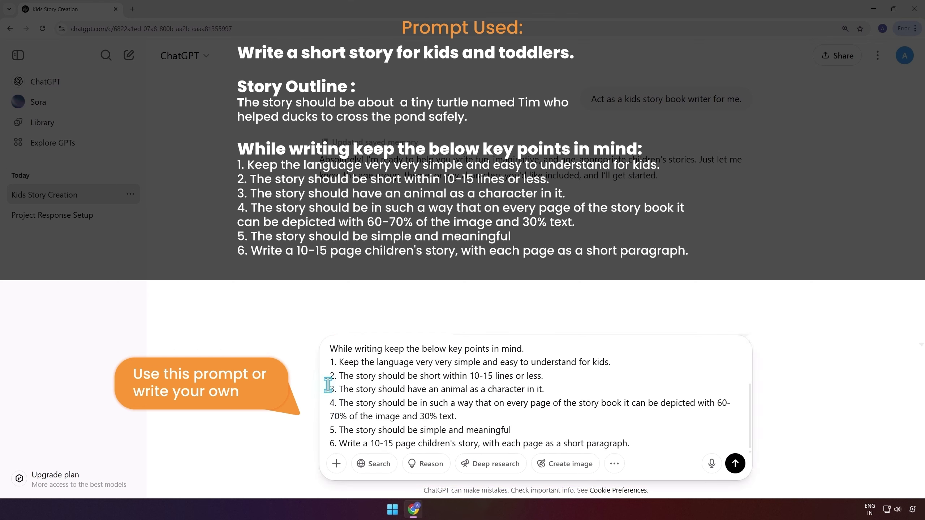
drag(348, 346, 486, 352)
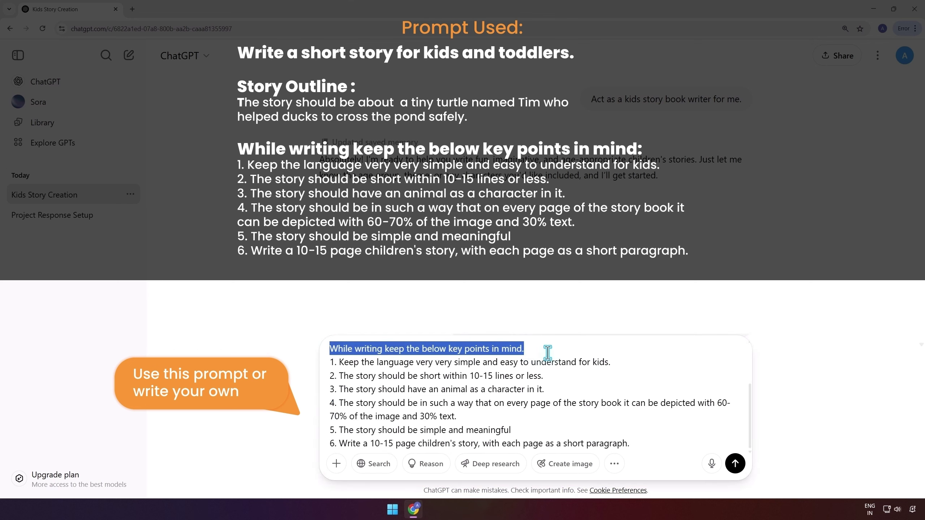
click(631, 362)
click(545, 428)
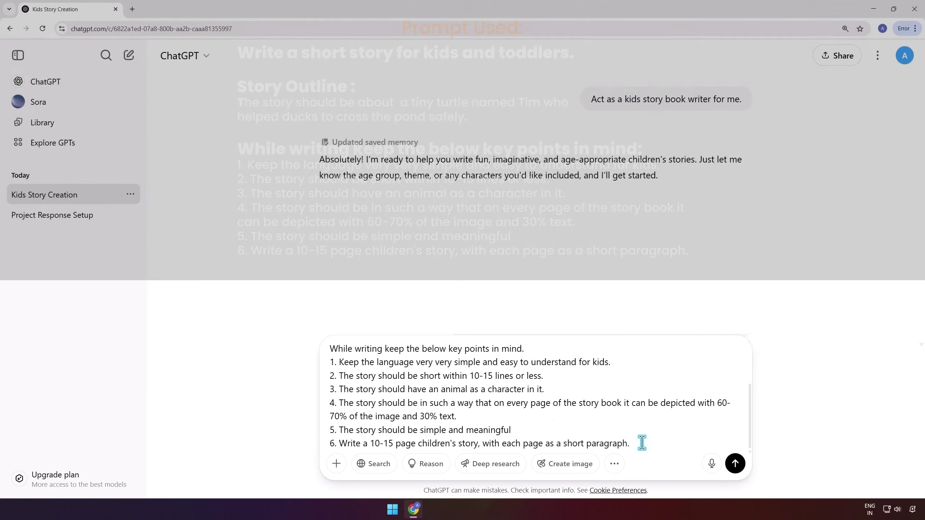
click(656, 445)
click(734, 467)
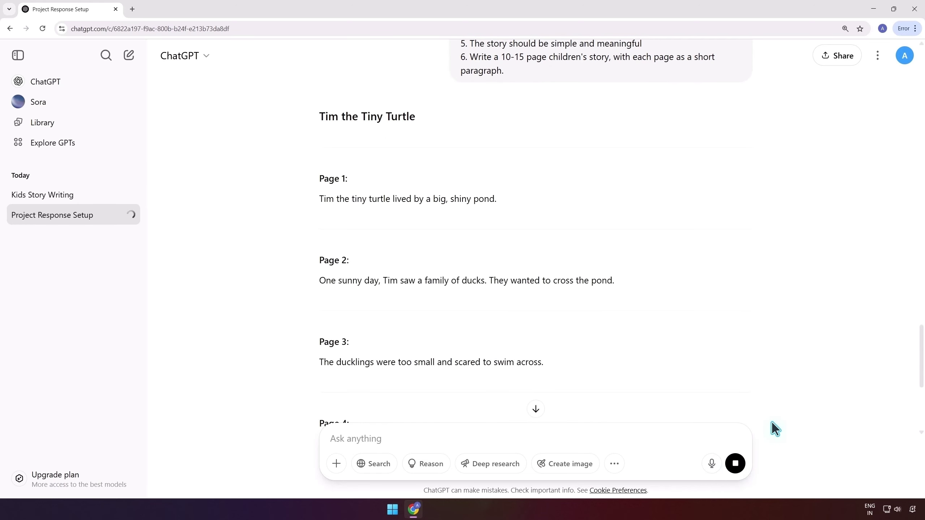
Copy the complete generated story and paste it into a new blank Google Docs document.
scroll(802, 376, down, 7)
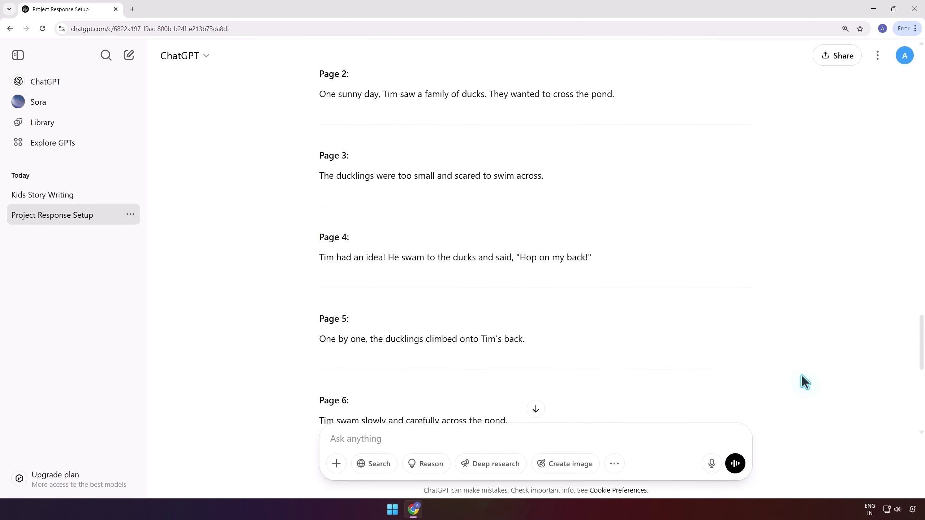
scroll(802, 376, down, 8)
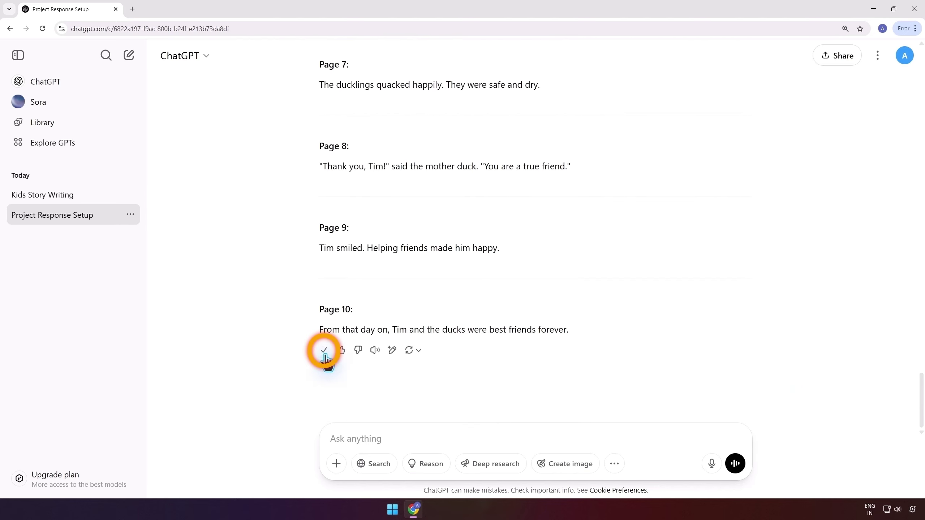
click(132, 10)
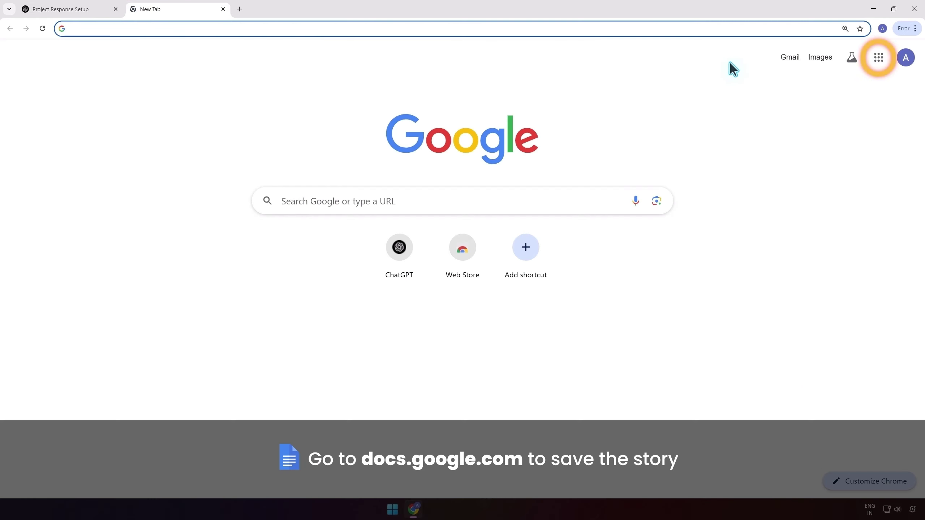
click(879, 57)
scroll(909, 120, down, 5)
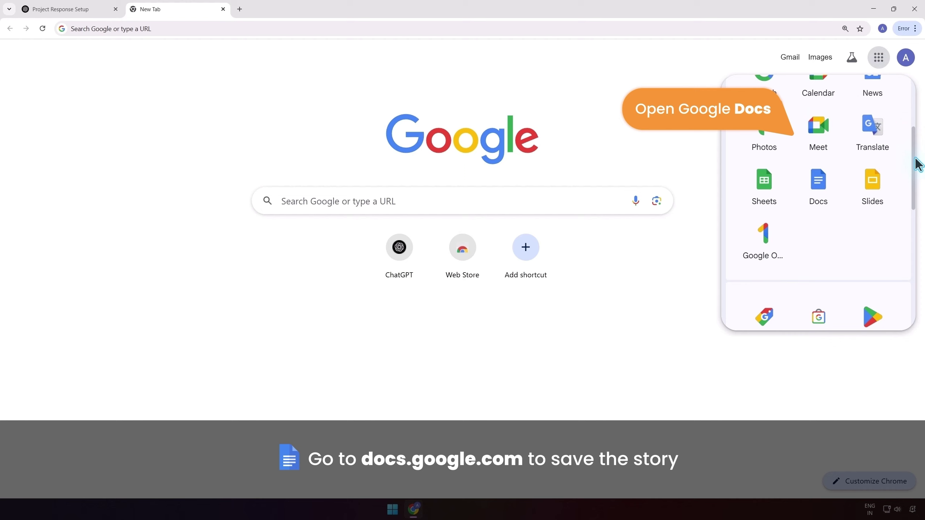
click(818, 166)
click(239, 126)
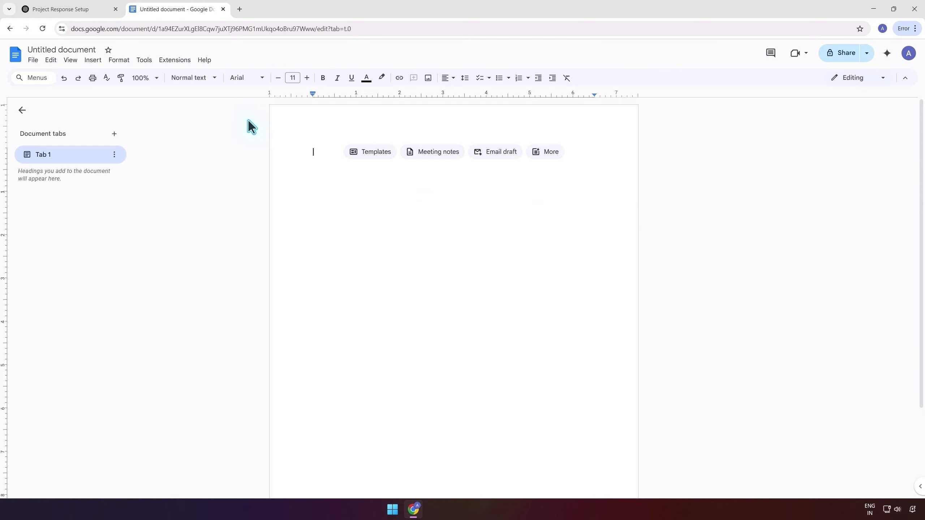
key(ctrl+v)
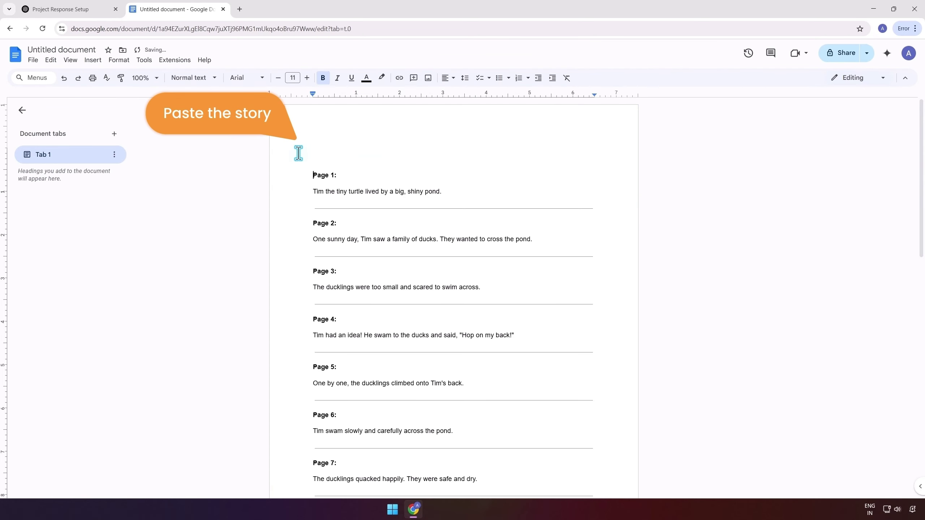
Add the title "Story: Tim the turtle" above Page 1 of the document.
click(309, 149)
text(Story: Tim the turt)
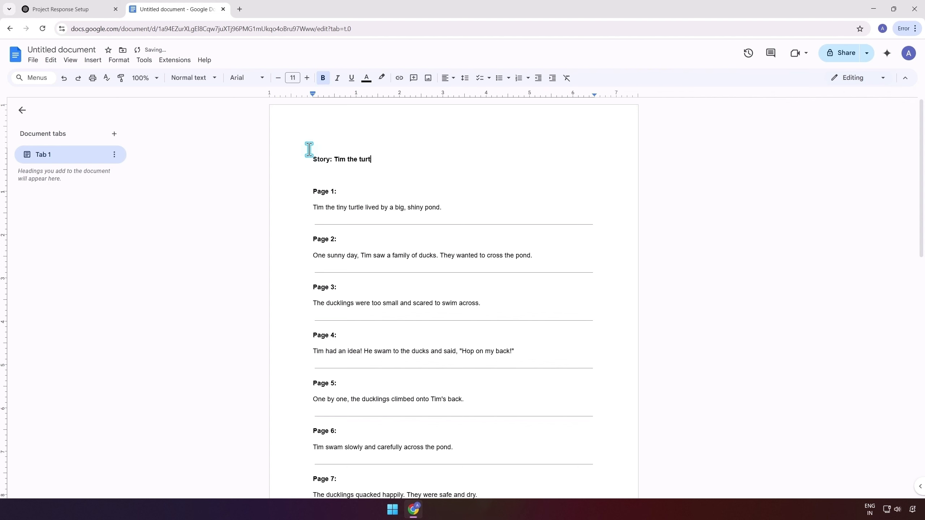
text(le)
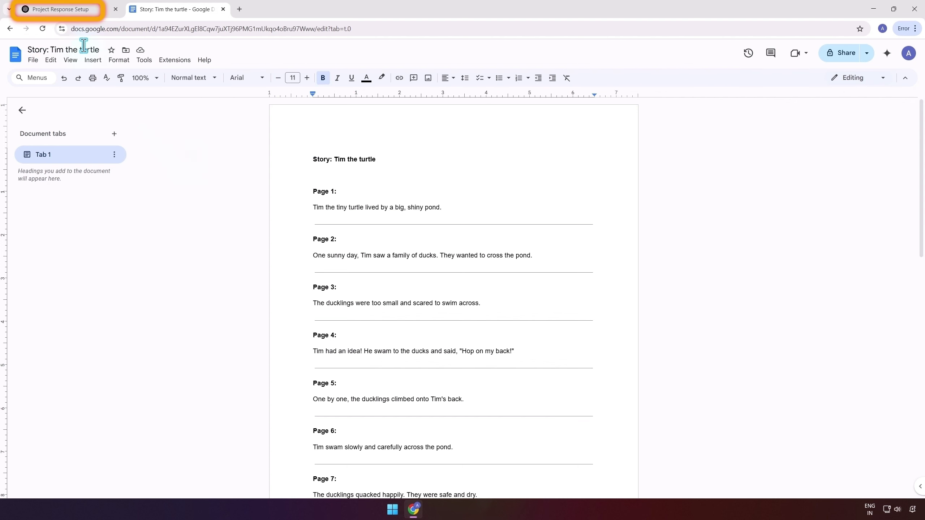
Return to ChatGPT and send "For each of the above page, I will generate a cartoon style illustration , provide me a prompt for each page above.".
click(54, 9)
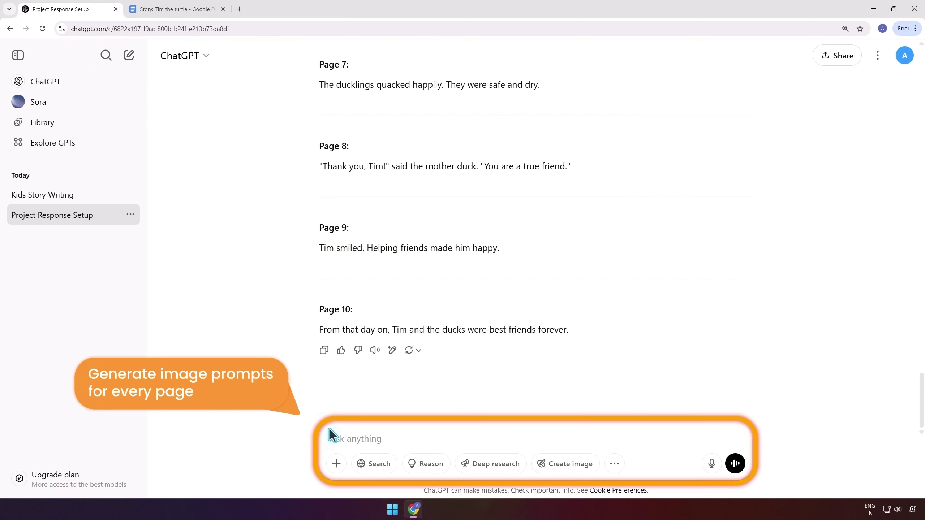
text(For e)
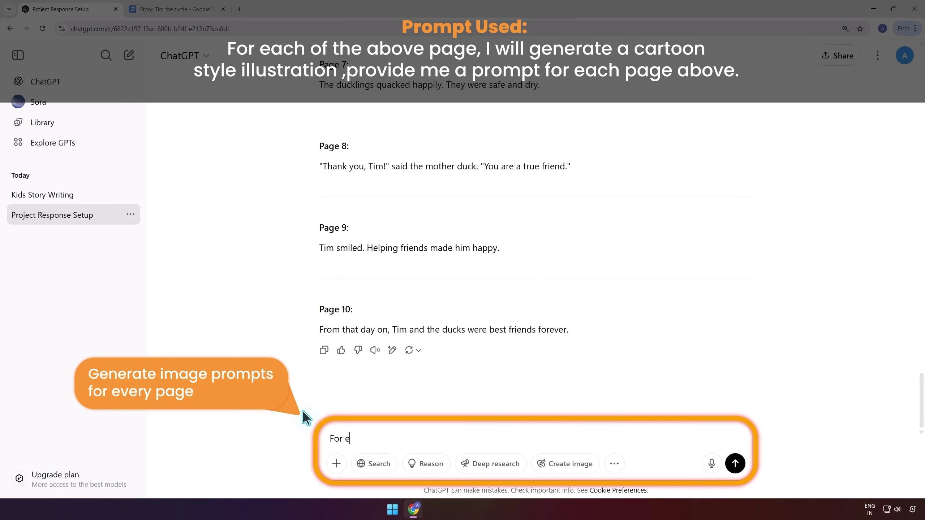
text(ach of the above page, I will generate a cartoon style illustration , provide)
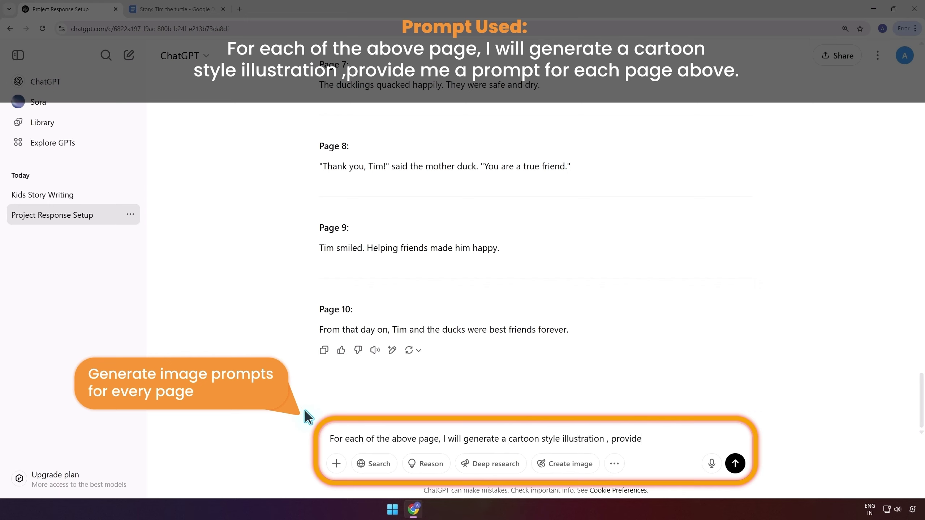
text( for each page above.)
key(Return)
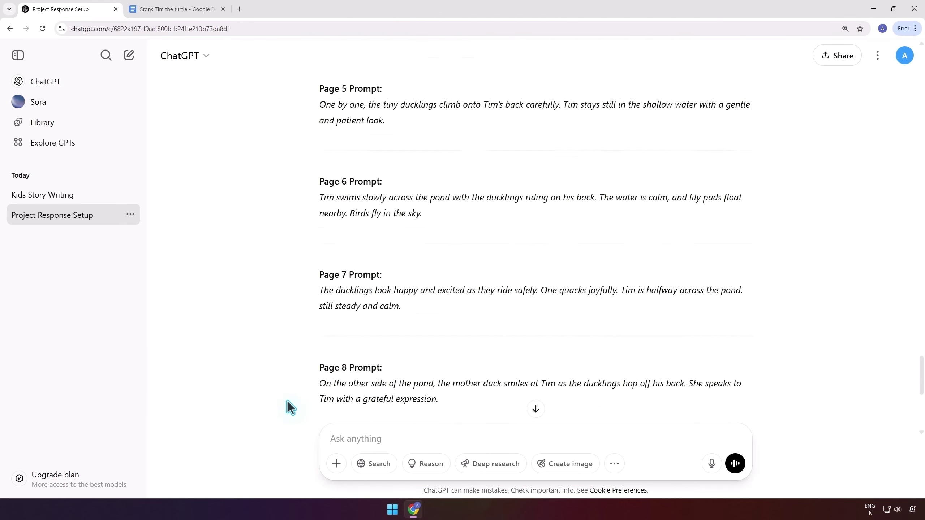
Copy the page-by-page illustration prompts and paste them into another new blank Google Docs document.
scroll(287, 401, down, 10)
click(323, 352)
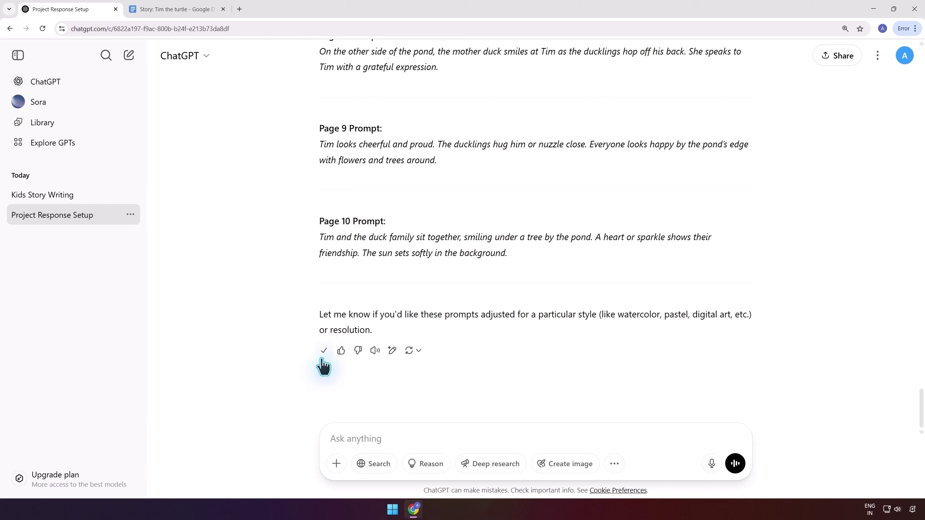
click(239, 9)
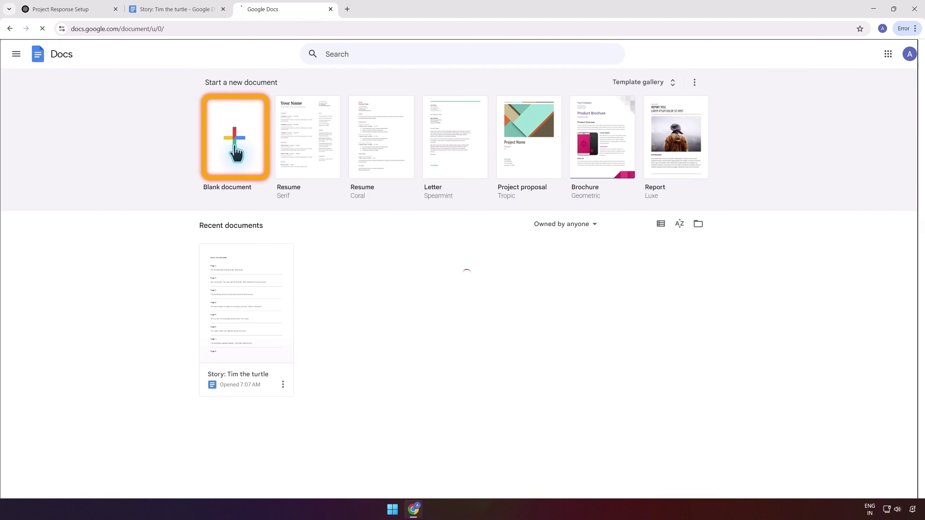
click(233, 142)
key(ctrl+v)
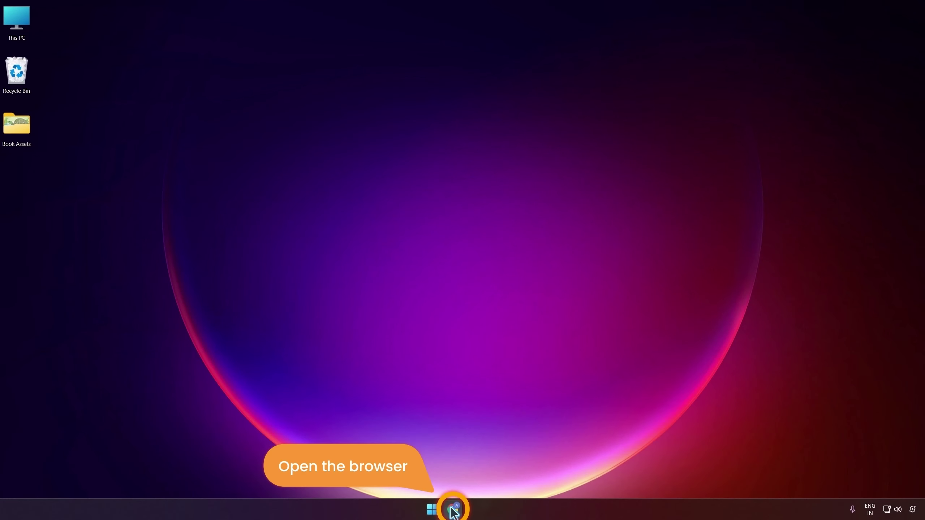
Open the browser, go to canva.com and log in.
click(453, 509)
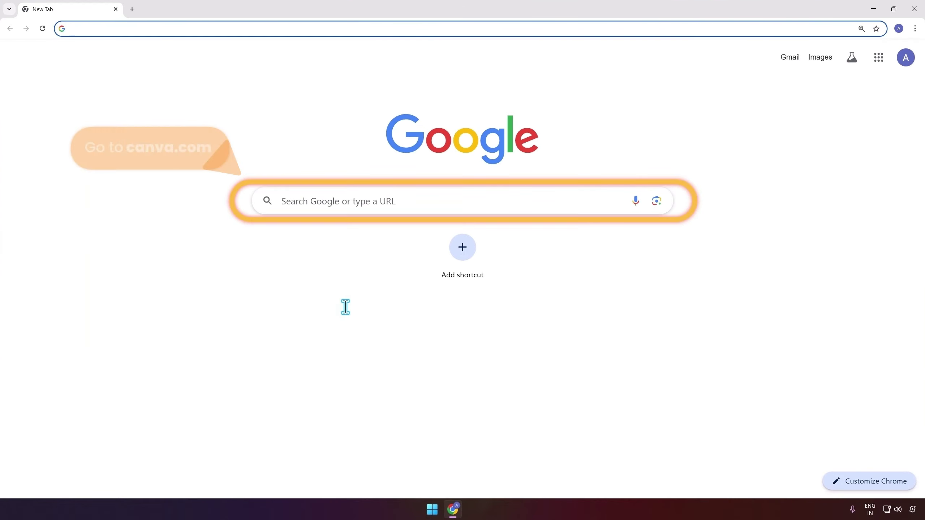
click(277, 201)
text(canva.com)
key(Return)
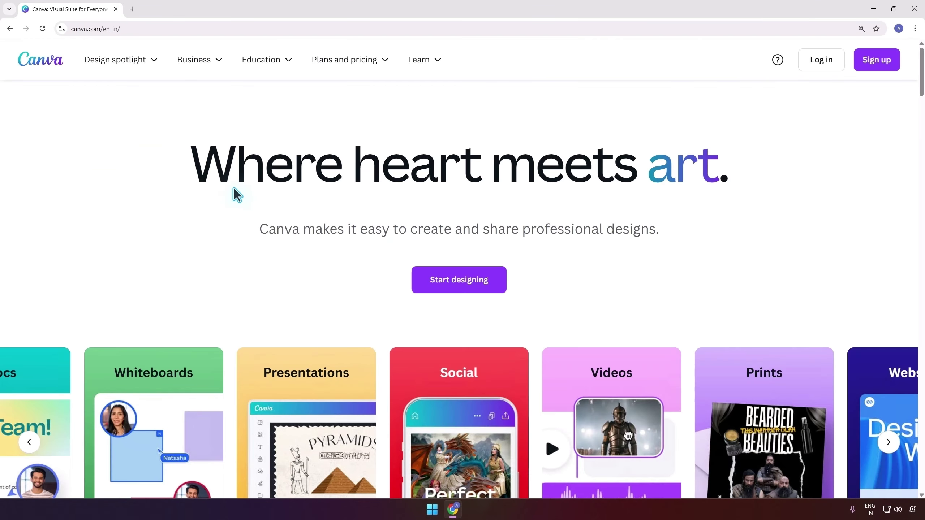
click(824, 64)
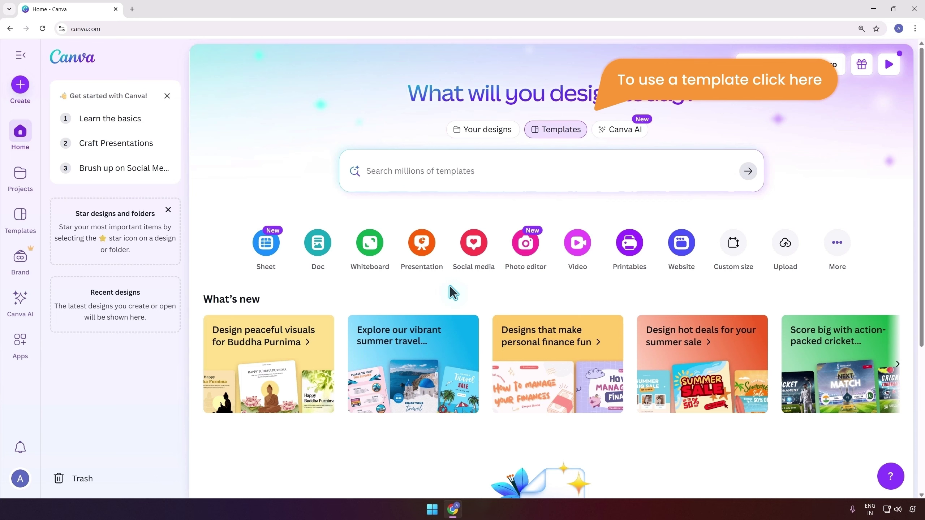
Search the Canva templates for "story book".
click(543, 138)
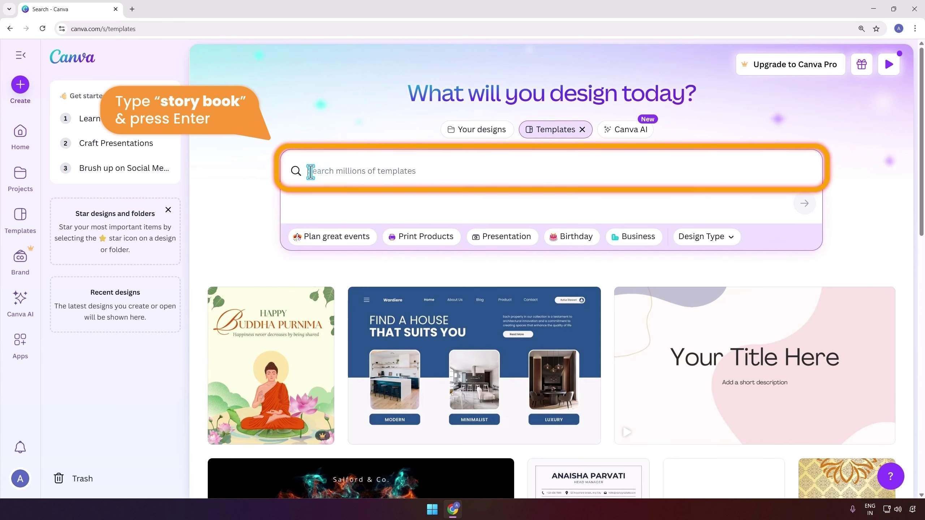
text(story book)
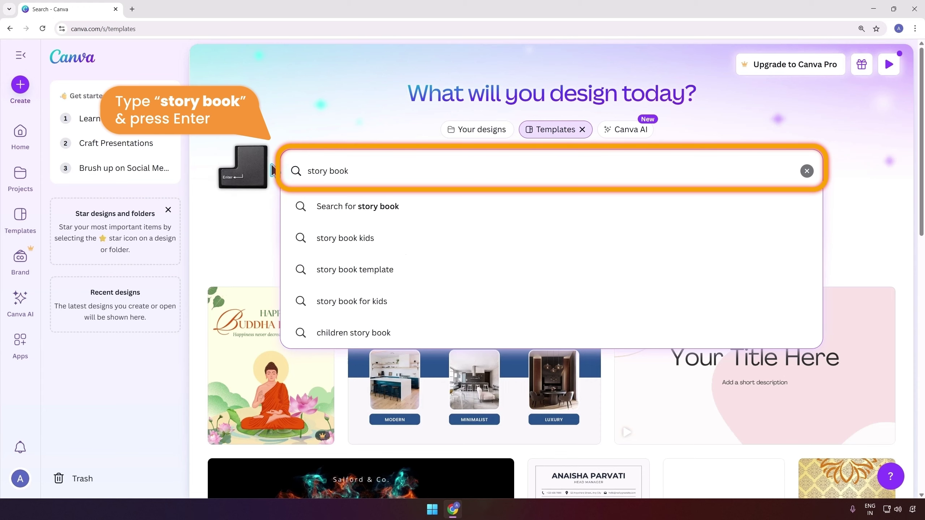
key(Return)
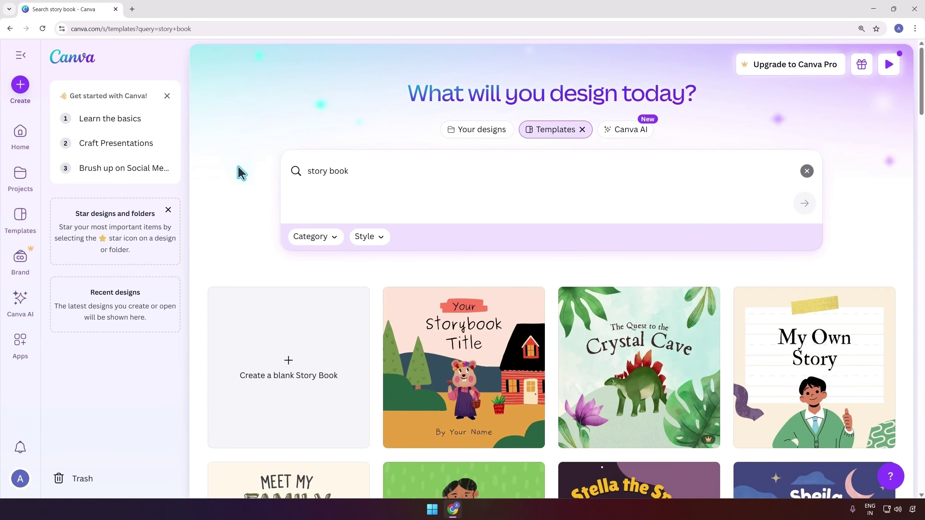
Browse the story book templates and preview the pages of the What Plants Need template.
scroll(560, 271, down, 5)
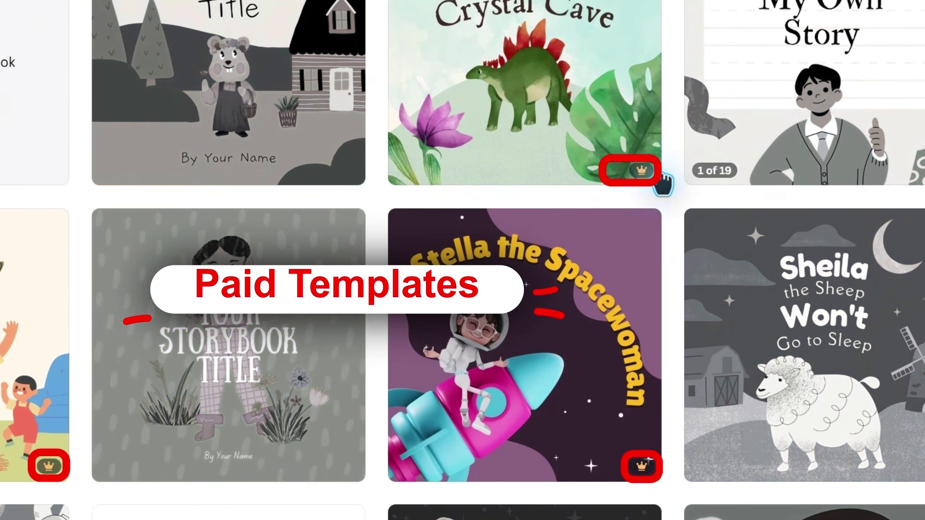
mouse_move(700, 204)
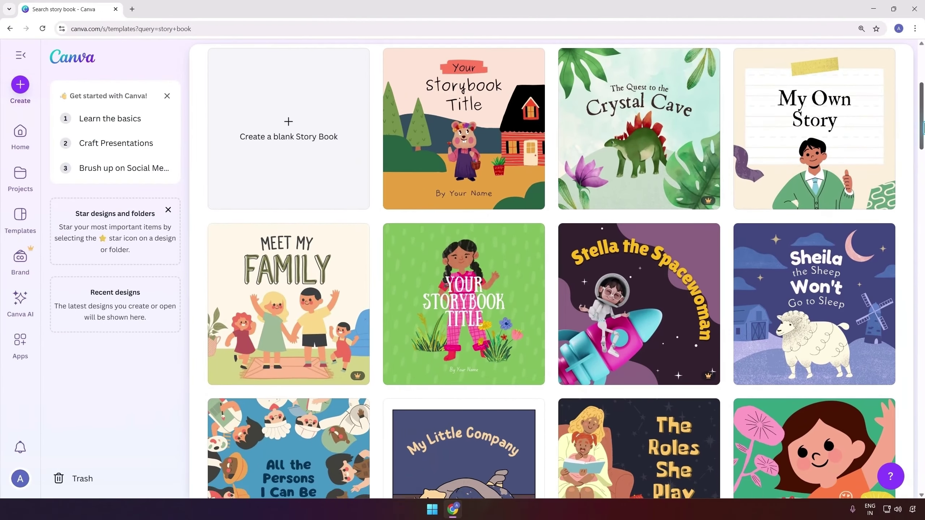
scroll(922, 161, down, 5)
drag(921, 160, 923, 348)
click(518, 370)
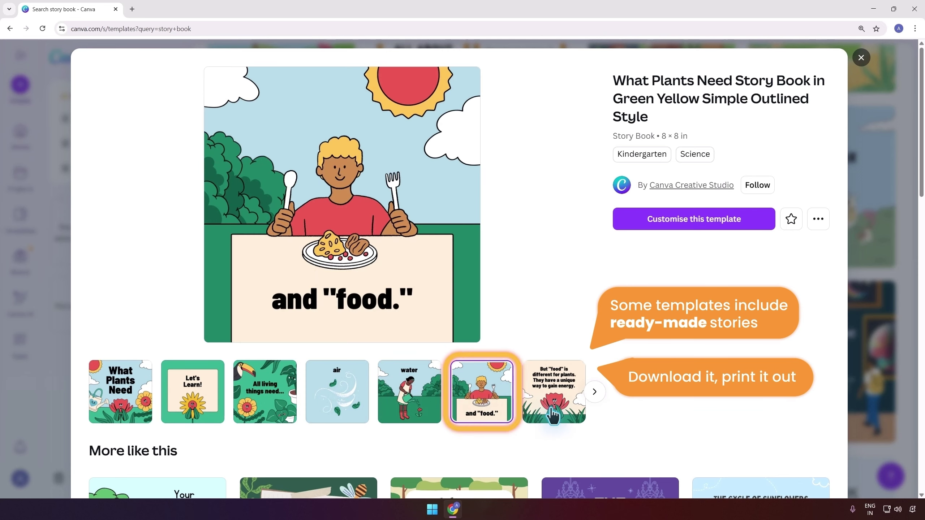
Close the preview and open the Blue and Green Hand Drawn Create Your Own Dinosaur Story Book template's preview.
click(861, 58)
scroll(861, 109, up, 10)
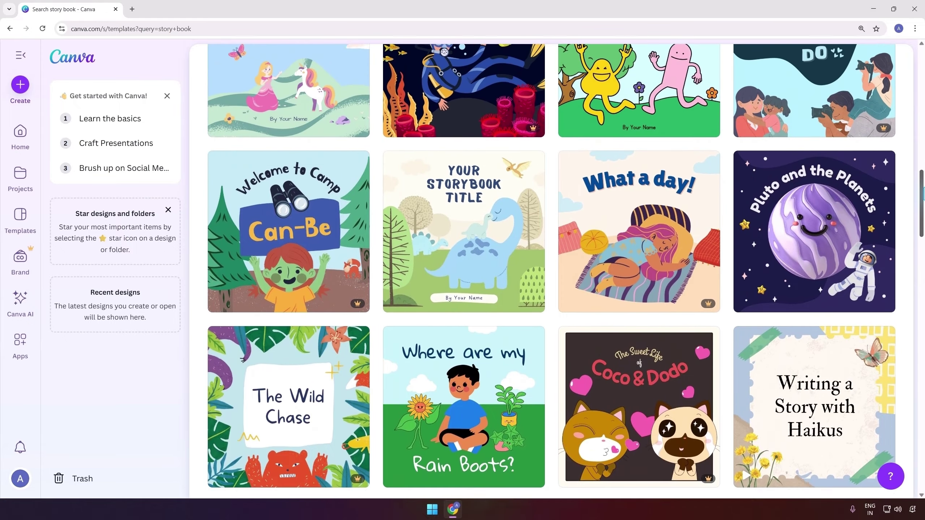
scroll(718, 233, up, 2)
click(463, 308)
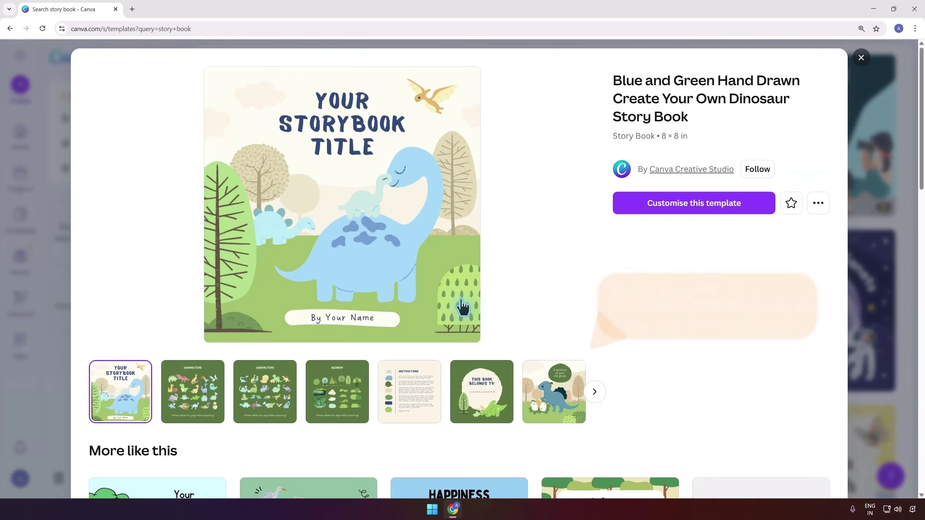
Preview the character, scenery, instruction, ownership and story pages of the dinosaur story book template and close its preview.
click(202, 405)
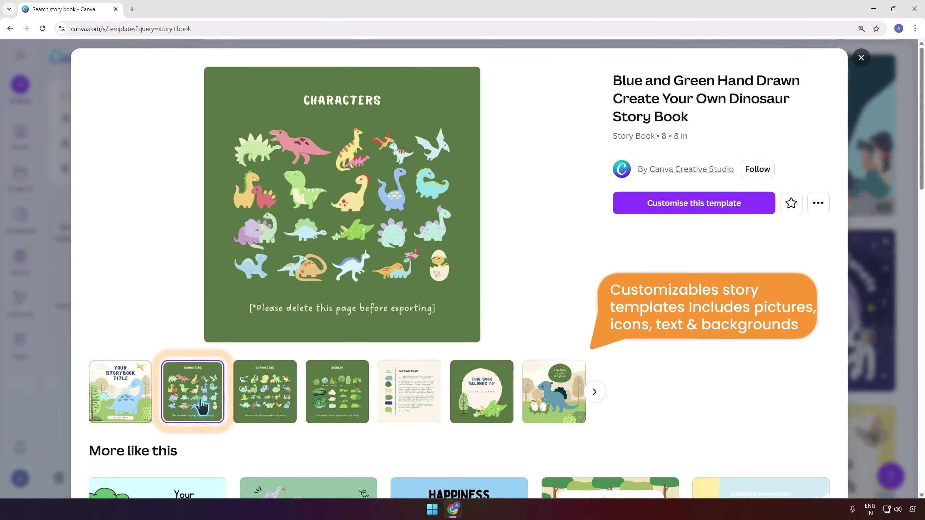
click(282, 402)
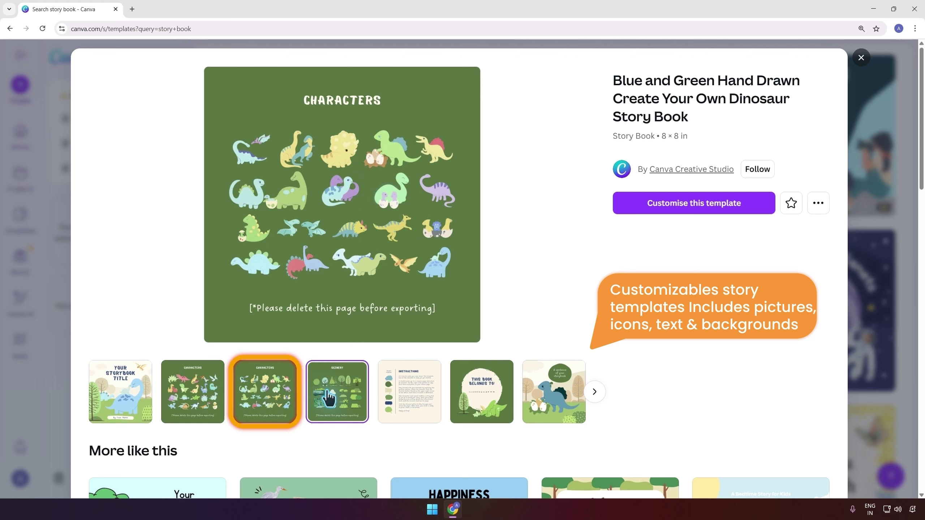
click(330, 398)
click(408, 396)
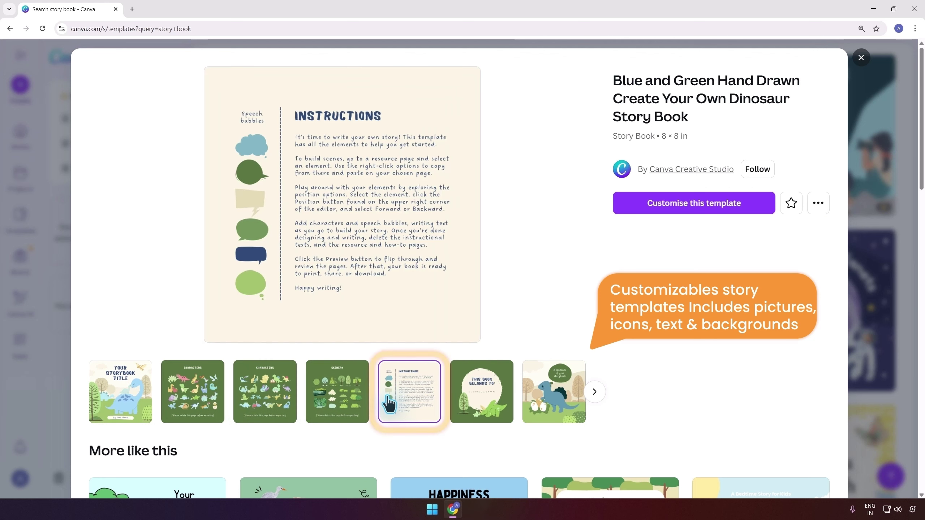
click(481, 402)
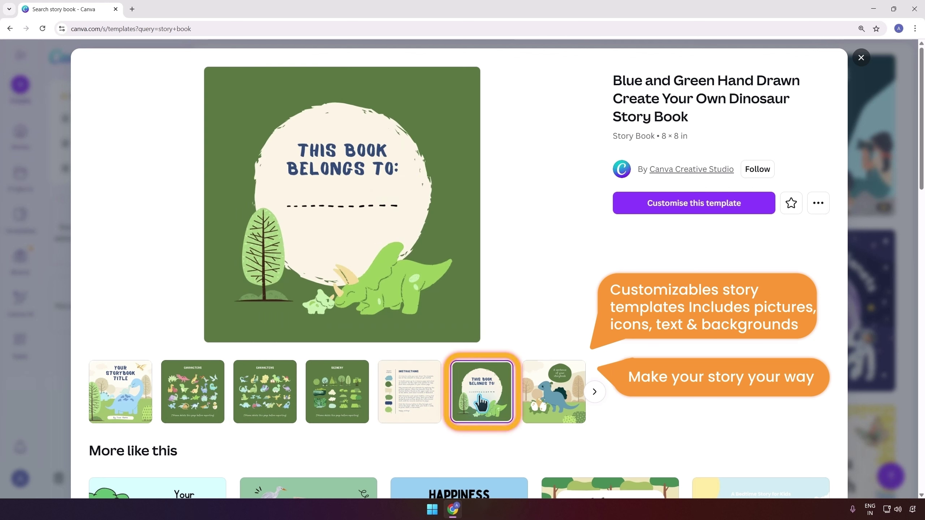
click(545, 403)
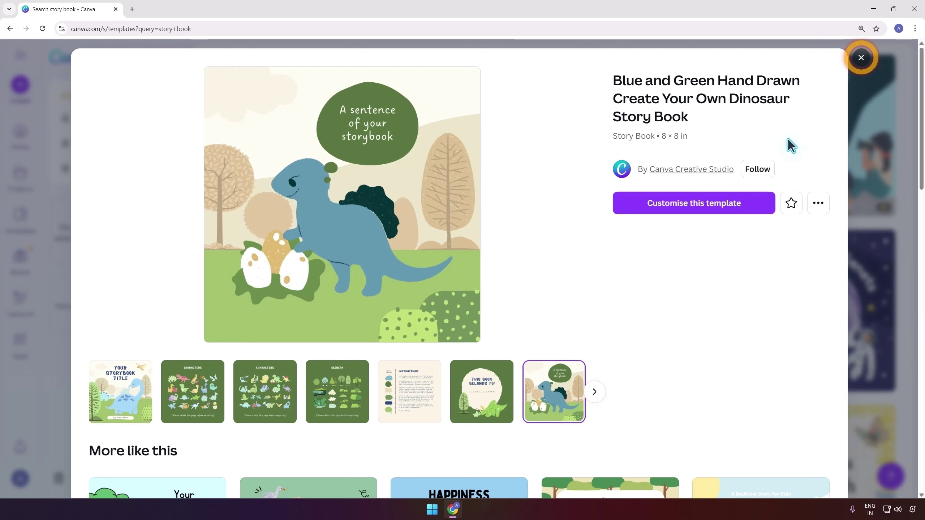
click(861, 57)
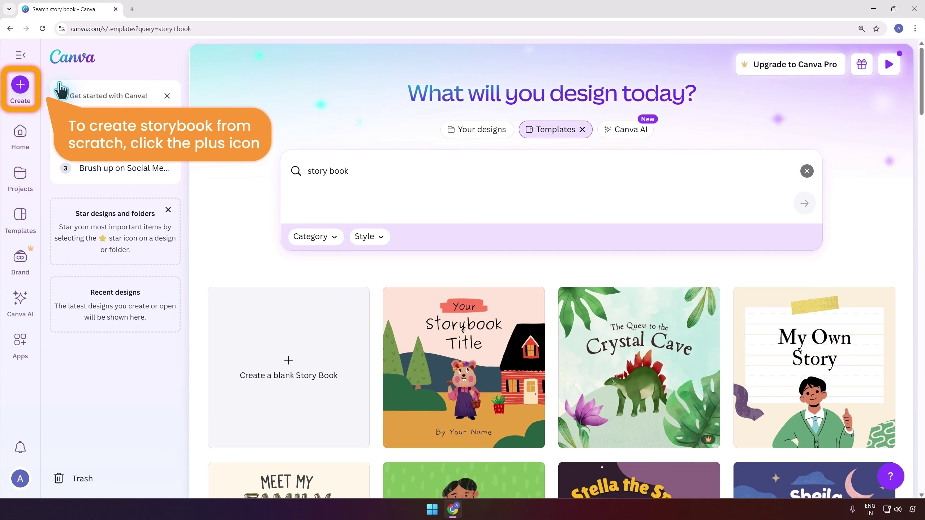
Create a new blank design with a custom size of 576 × 576 px.
click(20, 85)
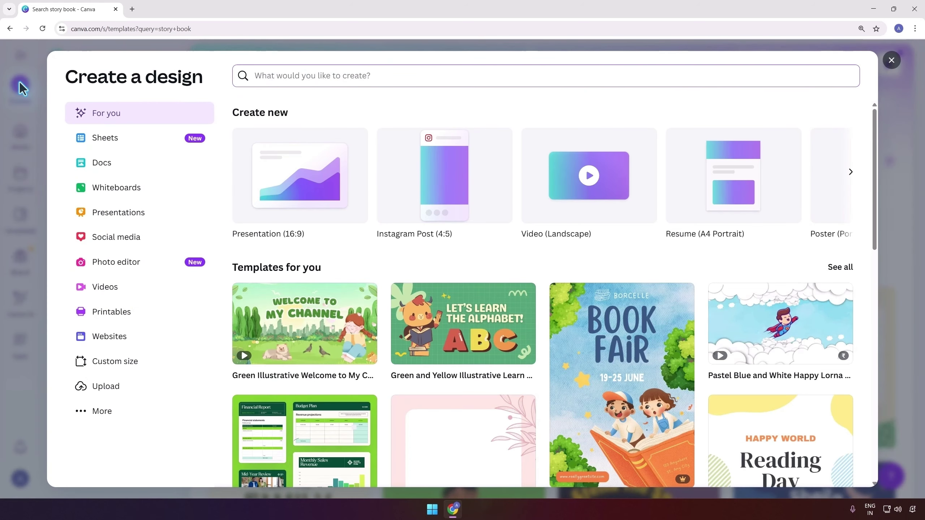
click(148, 363)
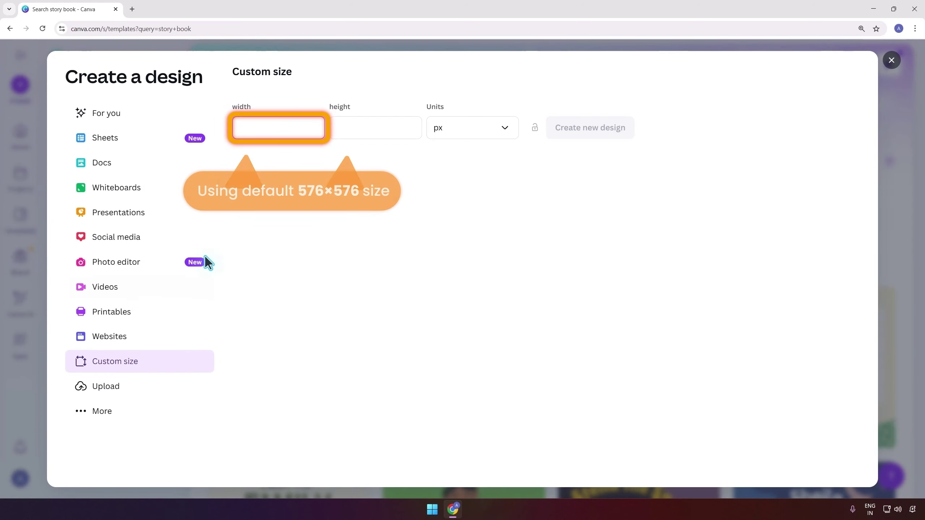
click(272, 130)
key(Tab)
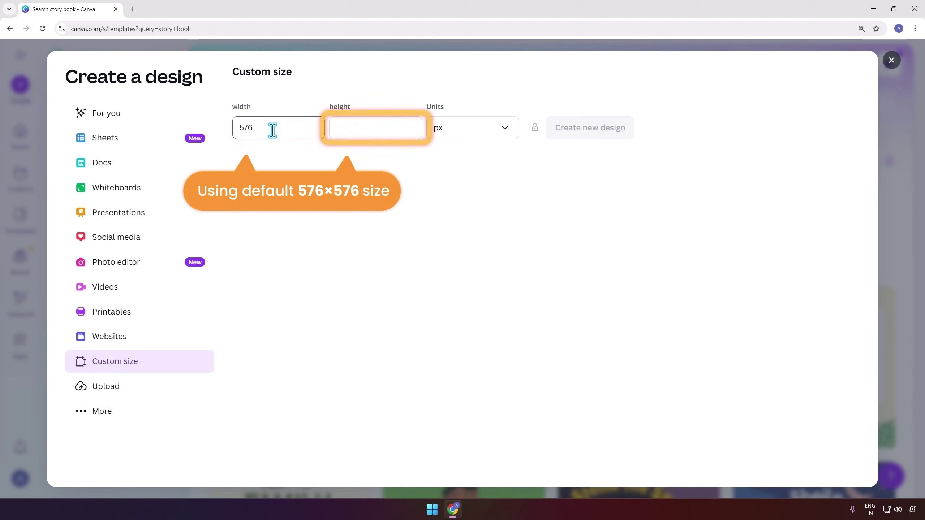
text(576)
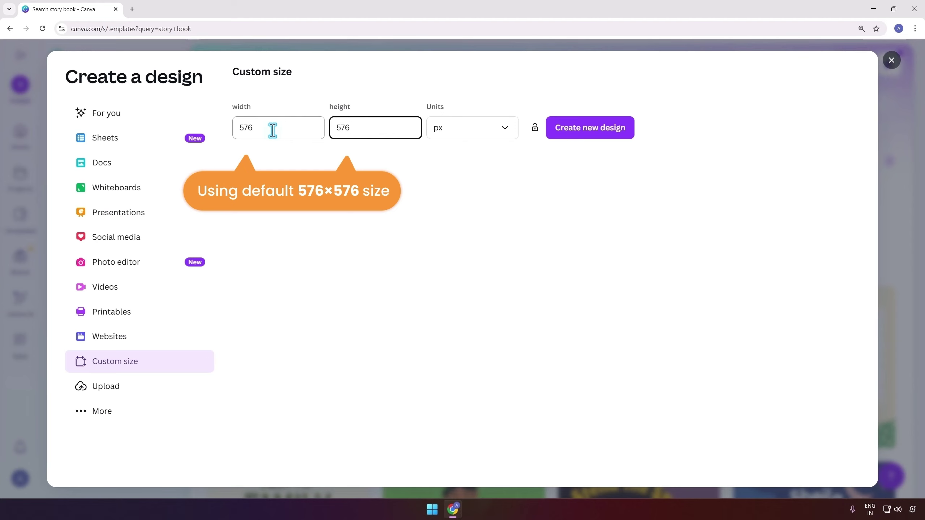
click(492, 134)
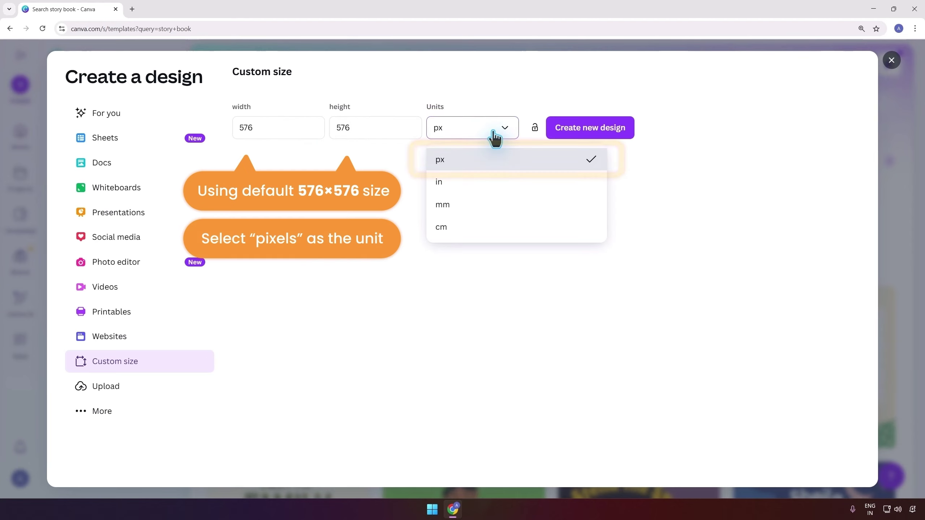
click(489, 159)
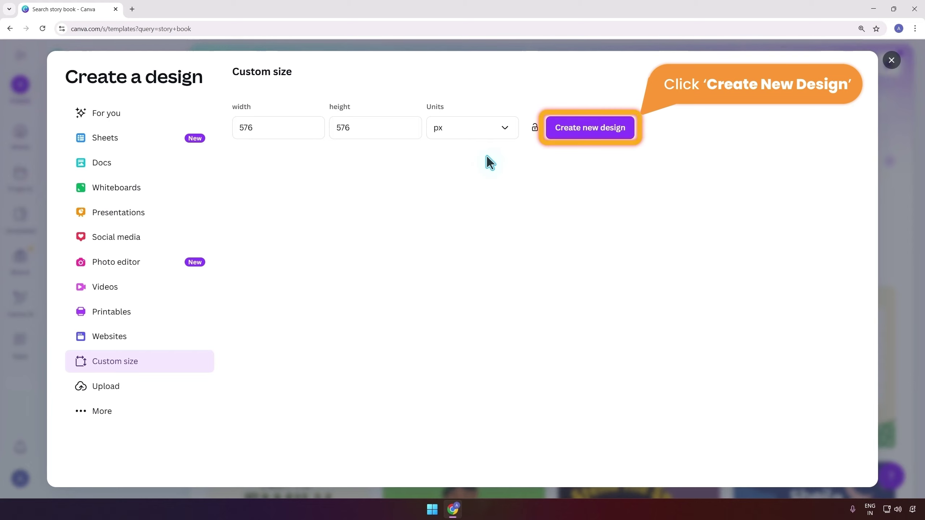
click(550, 138)
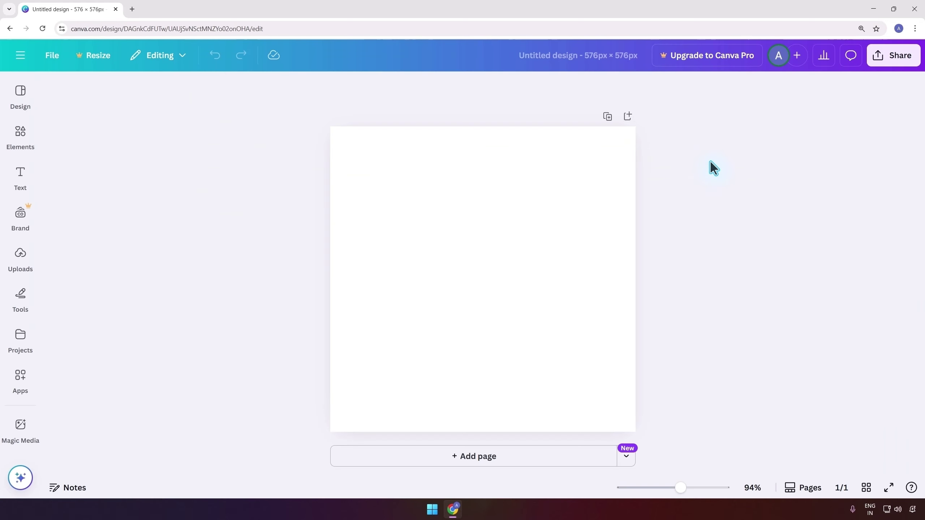
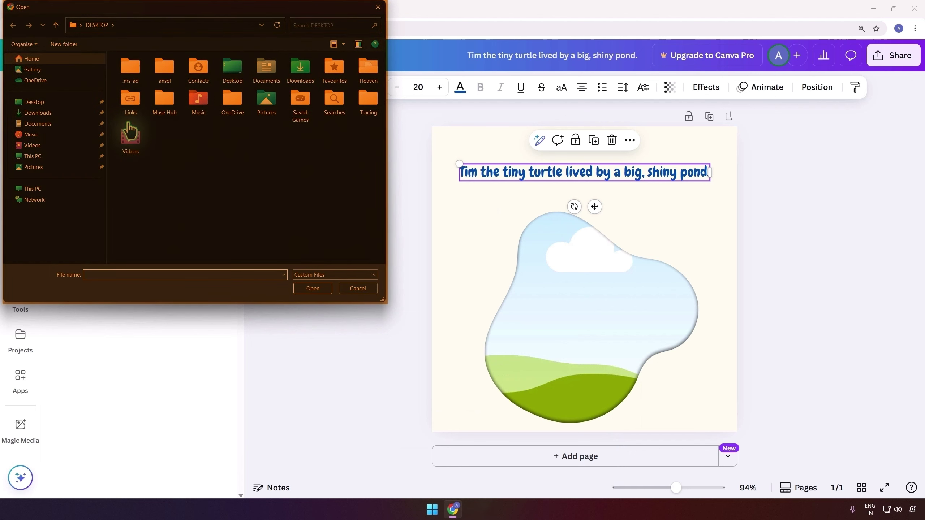
Cancel the image file upload and open the Magic Media image generator.
click(356, 290)
click(243, 288)
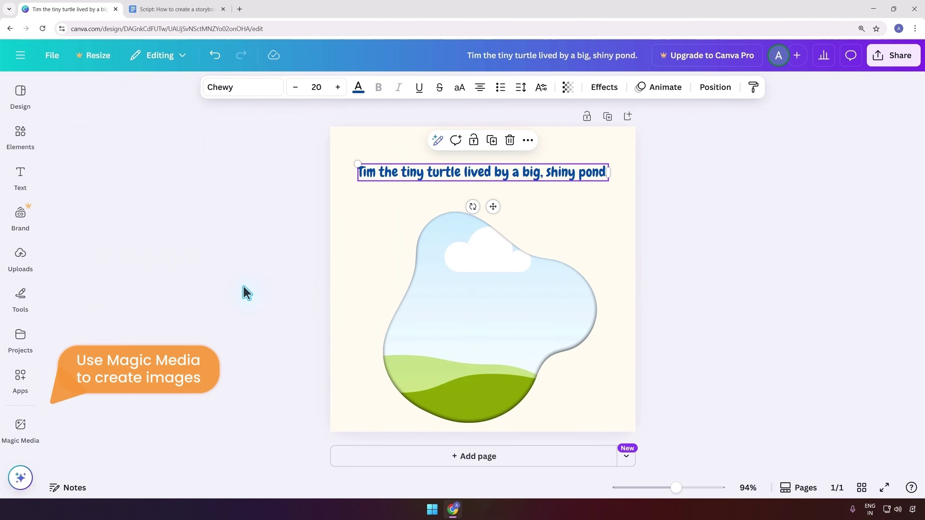
click(16, 441)
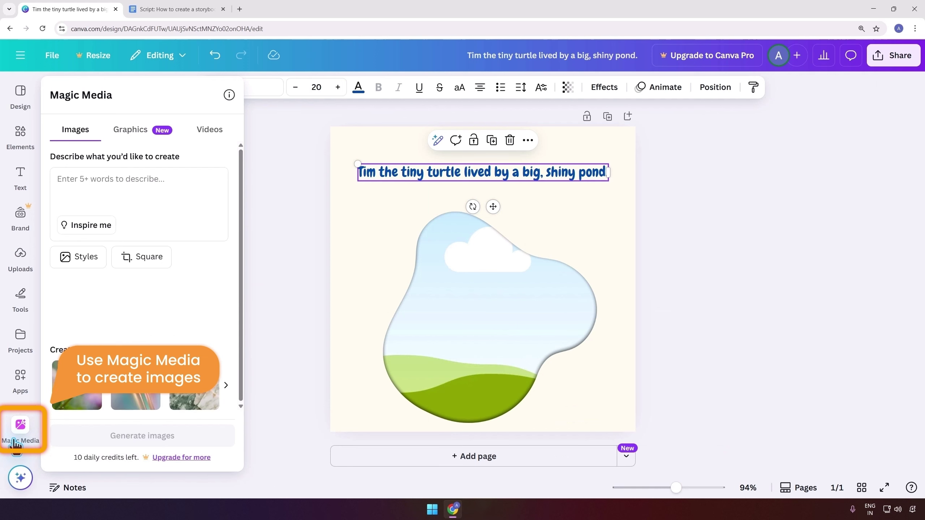
click(74, 181)
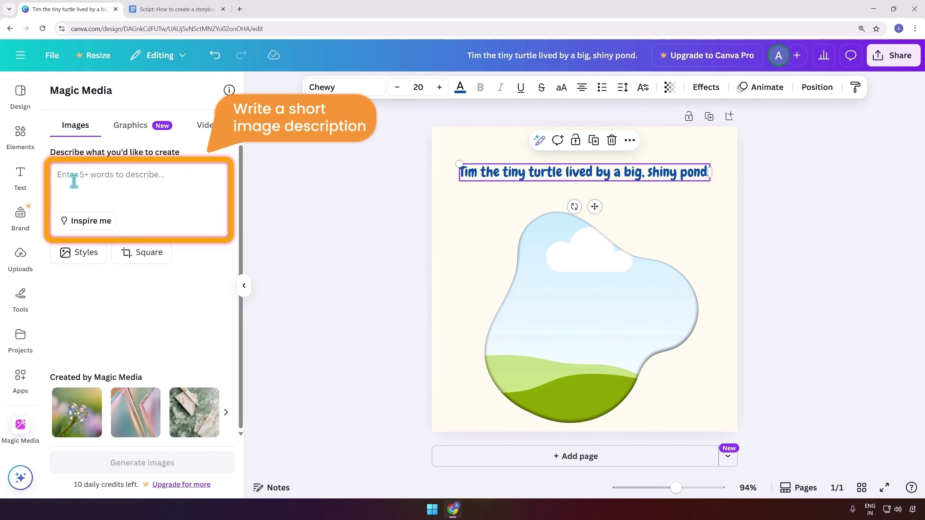
text(Tim the turtle)
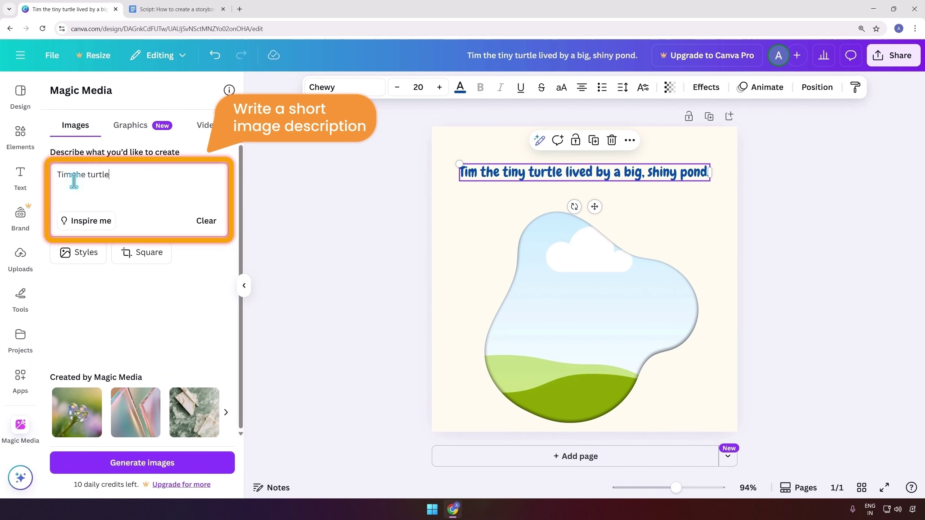
key(ctrl+a)
key(BackSpace)
Copy the Page 1 prompt text from the Google Docs Story Prompts and paste it as the Magic Media image description in Canva.
click(182, 9)
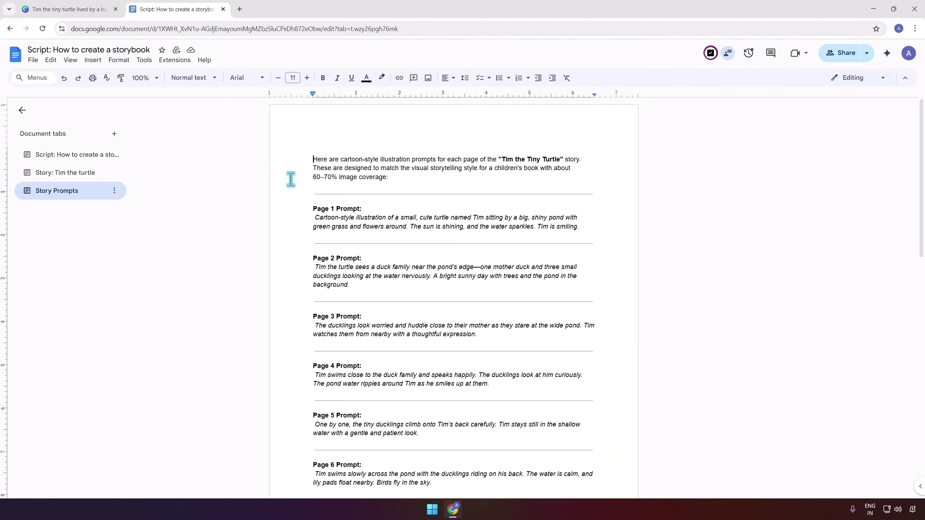
drag(341, 222, 502, 231)
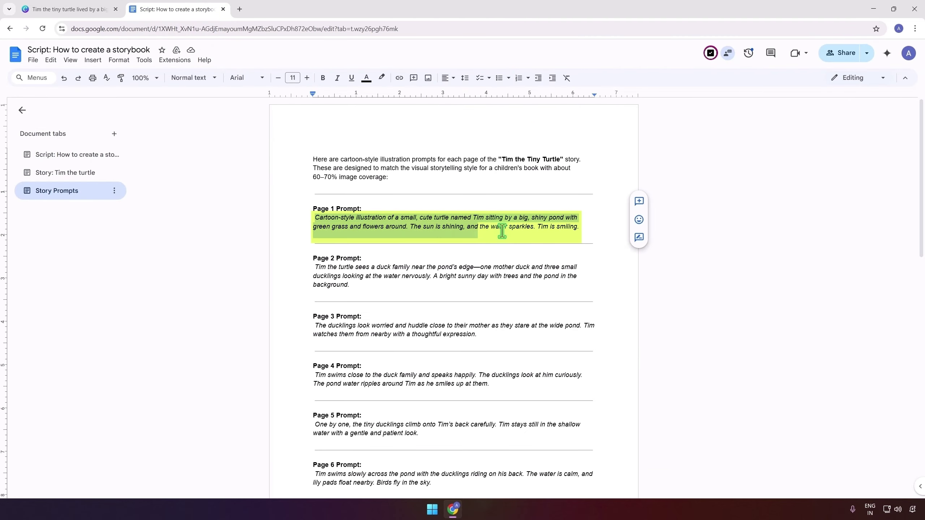
drag(573, 230, 577, 230)
right_click(579, 230)
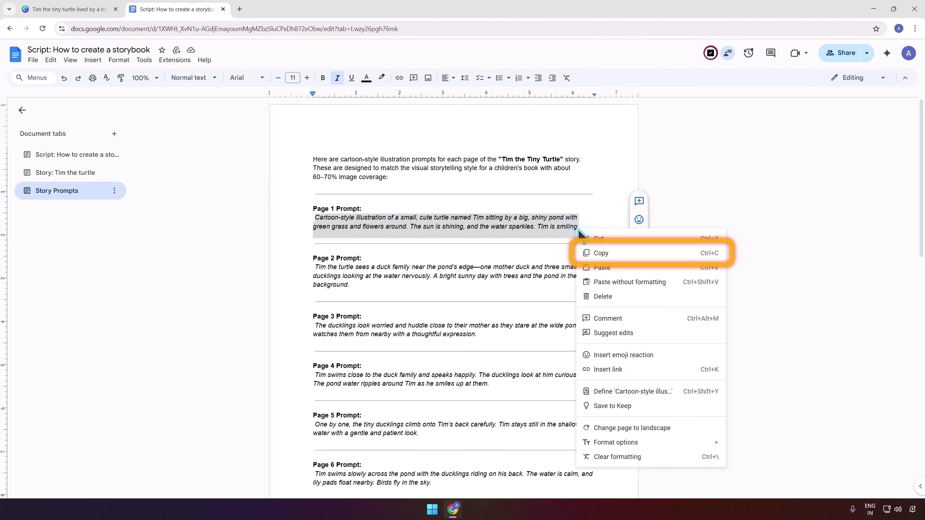
click(618, 254)
click(89, 8)
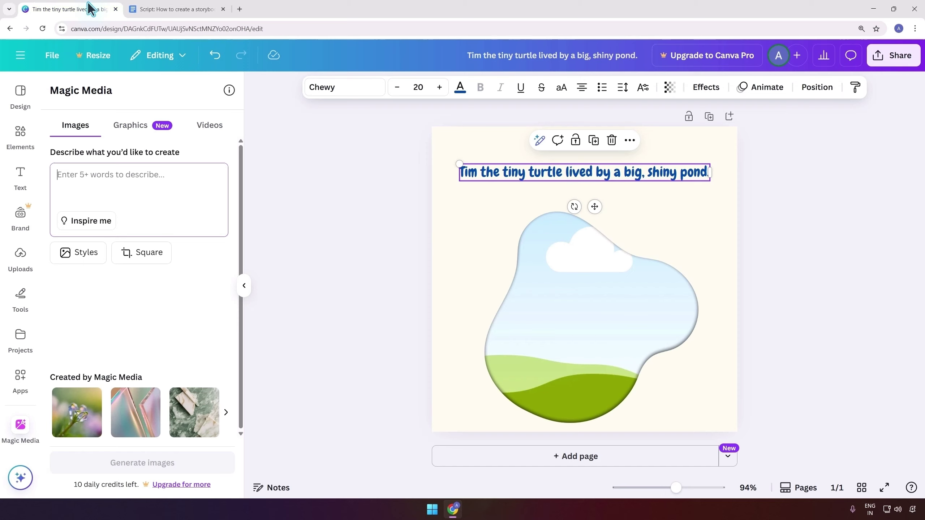
right_click(115, 174)
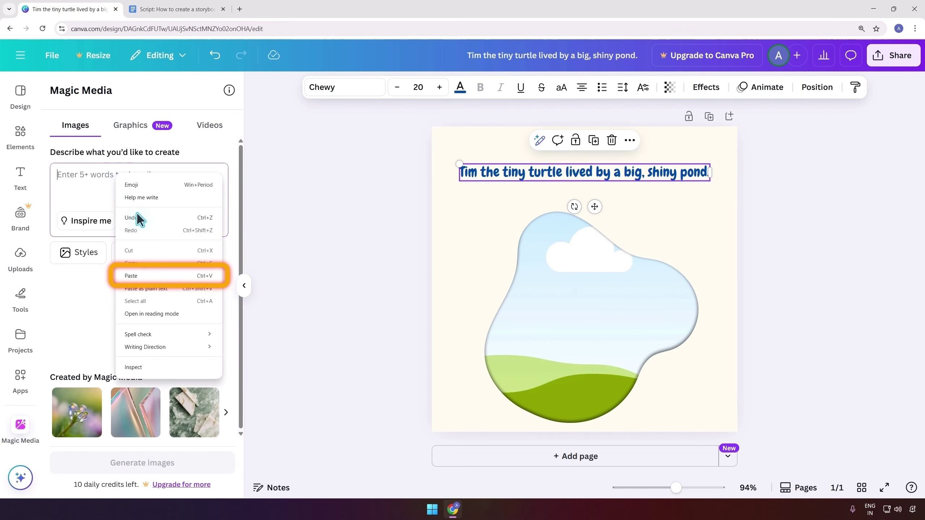
click(172, 276)
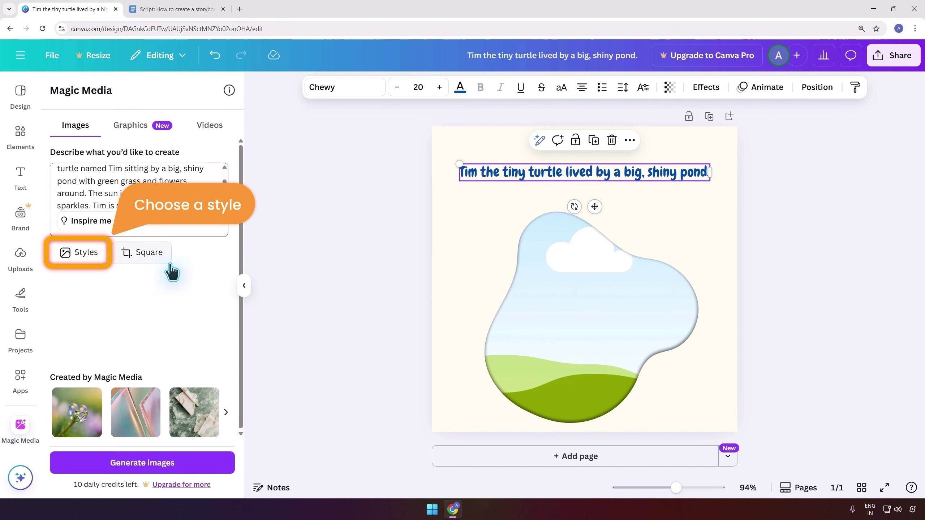
Choose the Anime style for the turtle prompt and generate the images.
click(78, 253)
scroll(145, 241, down, 6)
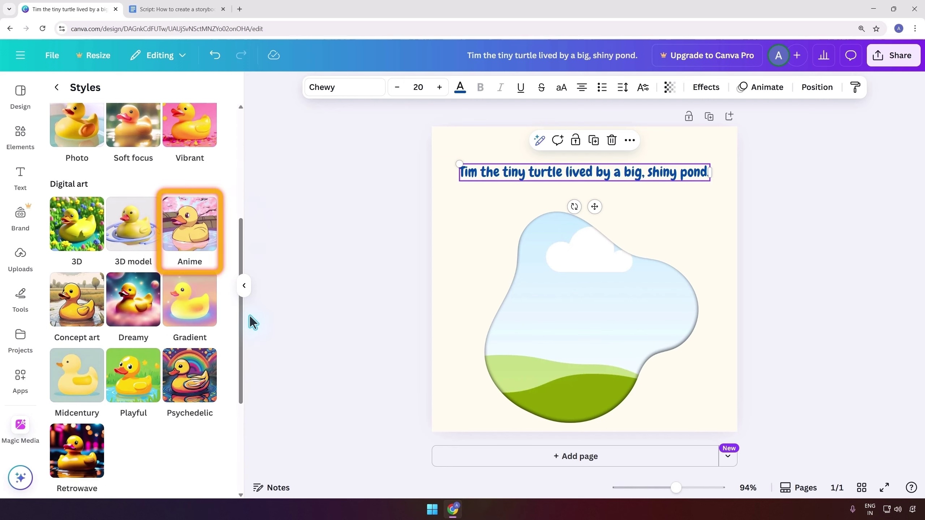
click(198, 240)
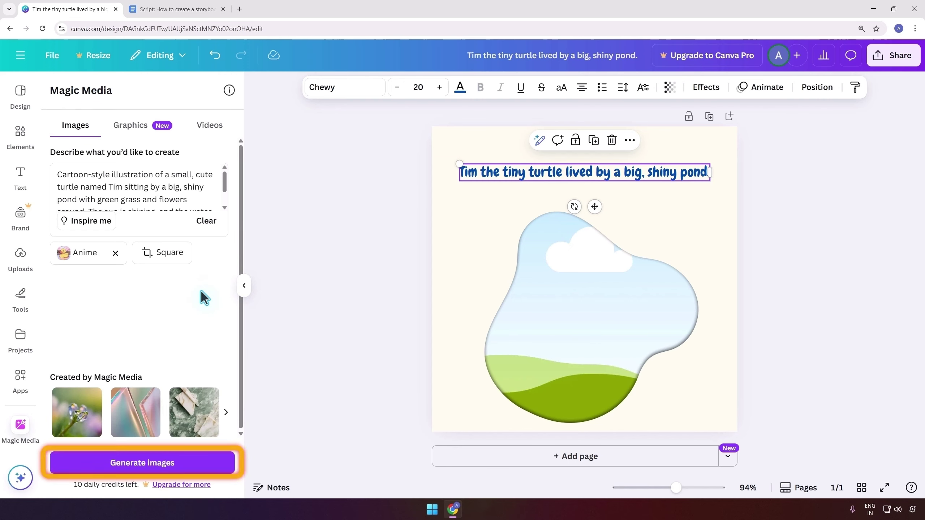
click(186, 470)
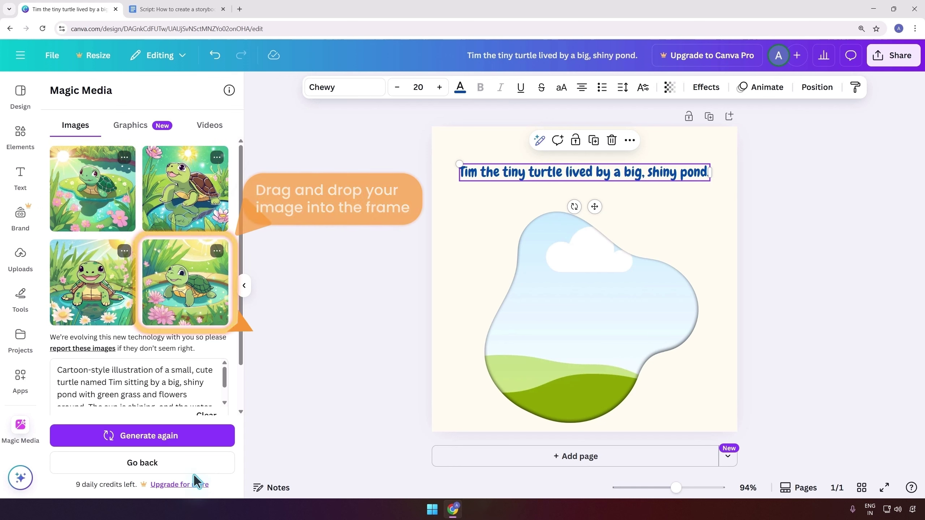
Place the fourth generated turtle image in the blob-shaped frame, then enlarge it slightly and reposition it inside the frame.
drag(186, 306, 591, 352)
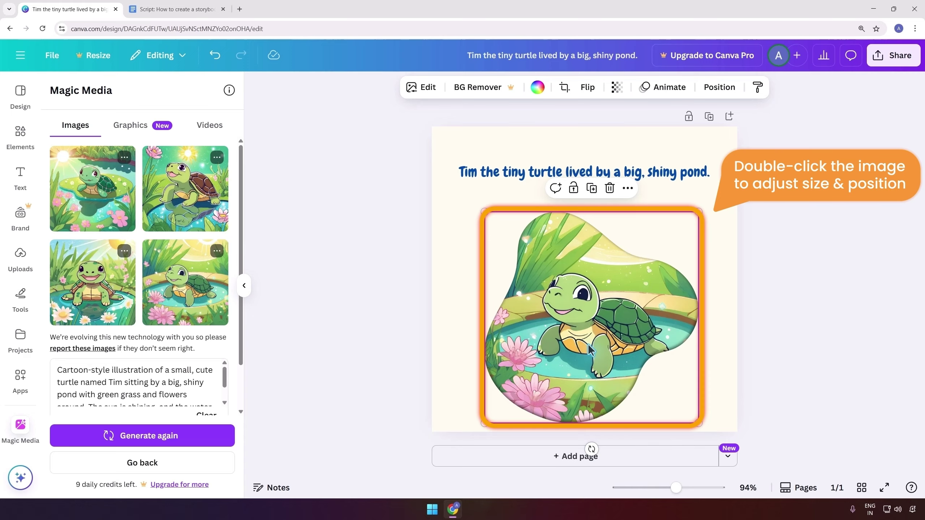
double_click(591, 350)
drag(483, 210, 469, 196)
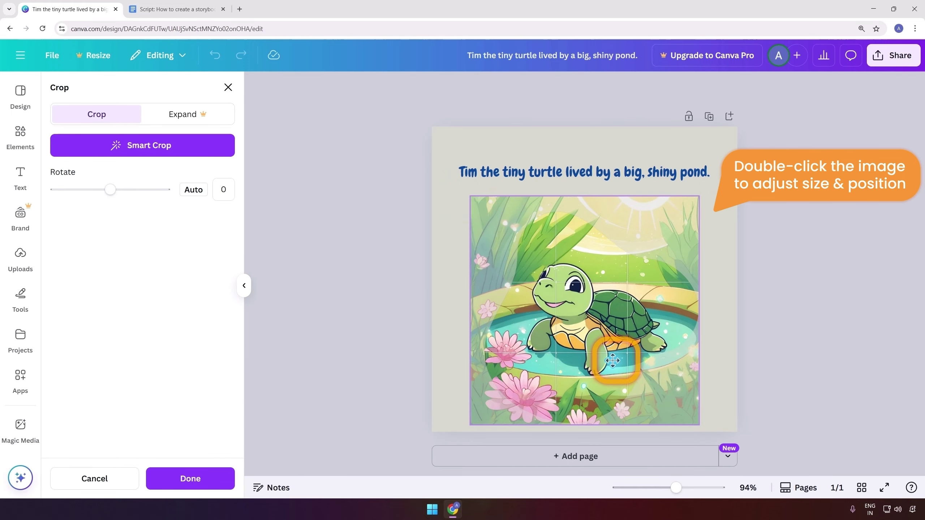
drag(614, 357, 622, 370)
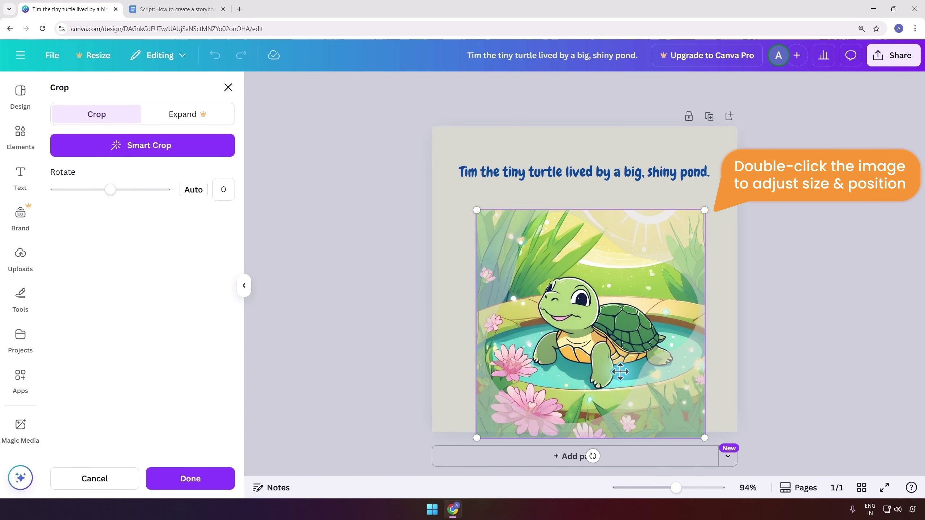
click(789, 381)
click(789, 380)
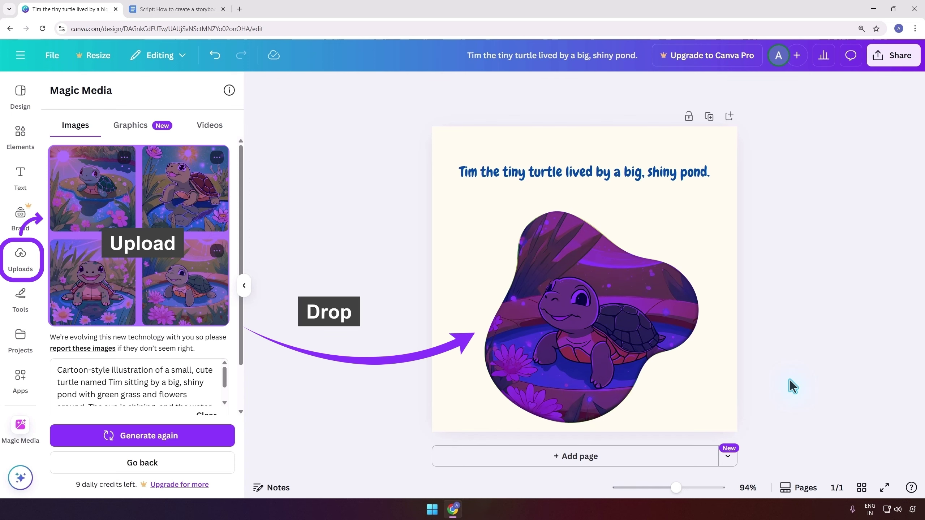
Search the Canva elements for "turtle" and show all matching graphics.
click(243, 286)
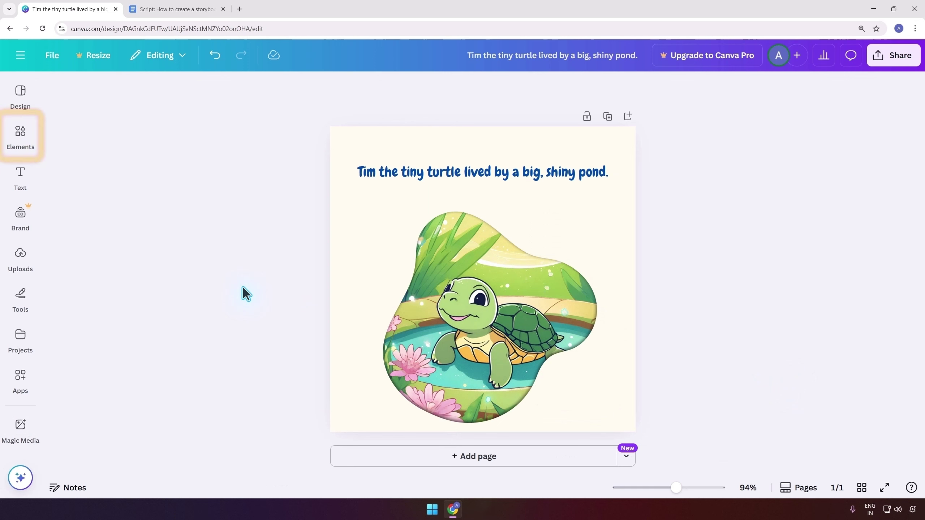
click(16, 138)
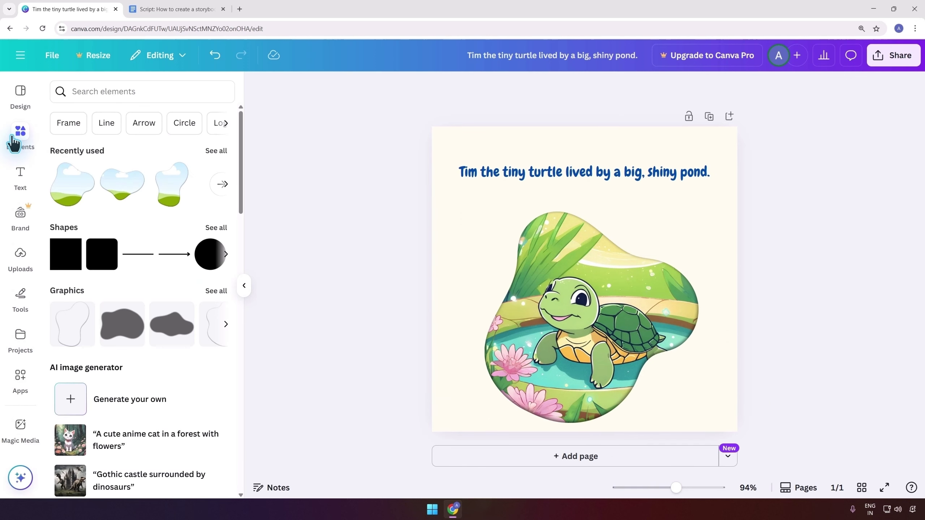
click(142, 92)
text(turt)
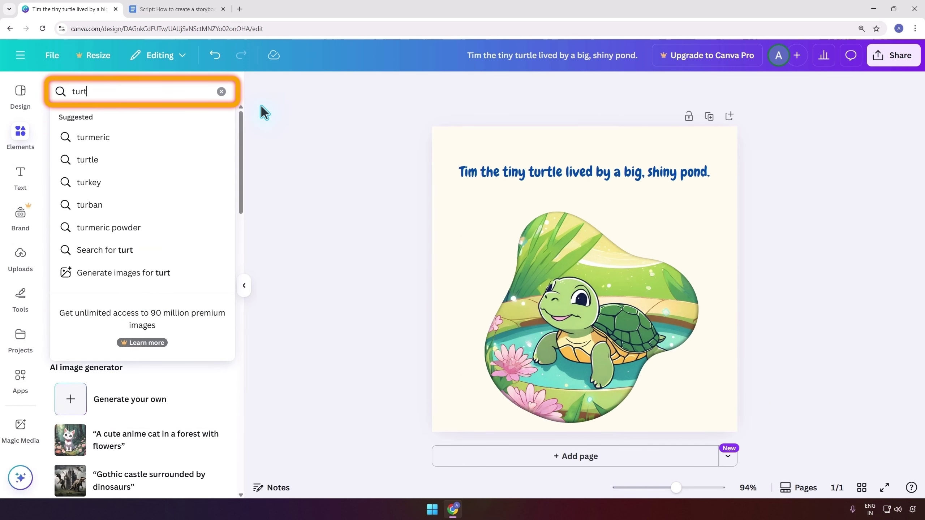
text(le)
key(Return)
click(219, 178)
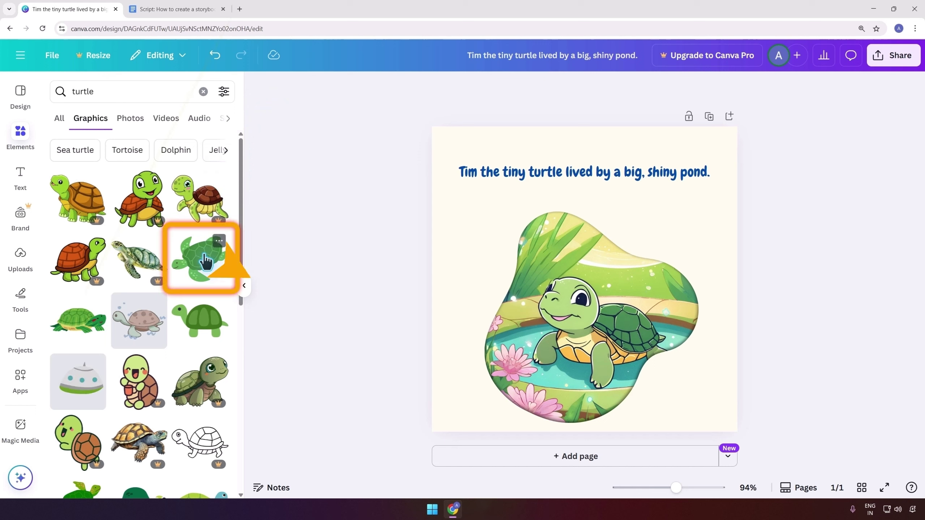
Place the green sea turtle graphic on page 1, enlarge it, move it partly off the upper-right corner and make it semi-transparent.
drag(204, 255, 656, 203)
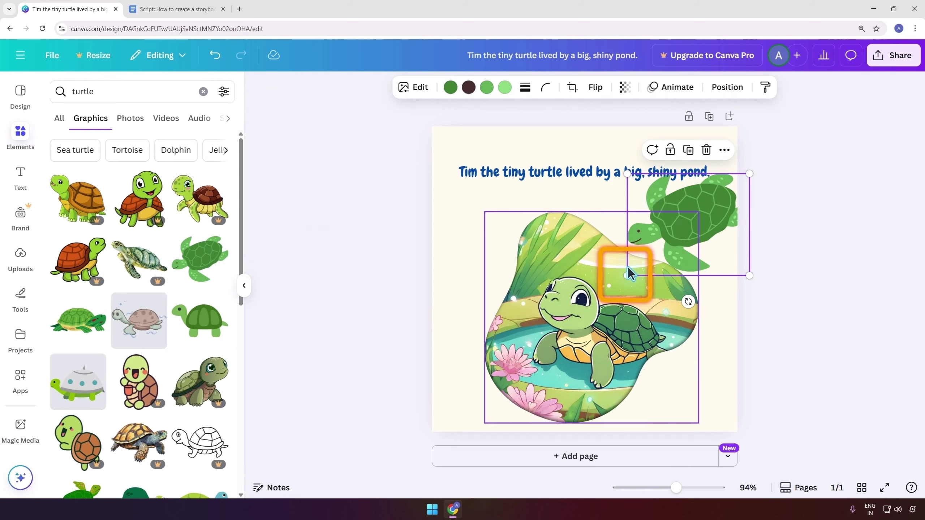
drag(625, 273, 558, 380)
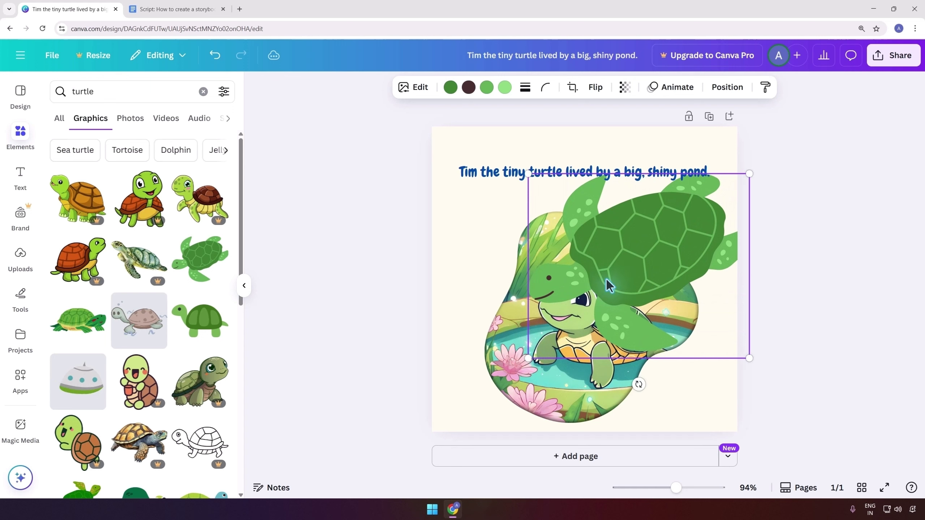
drag(614, 270, 735, 176)
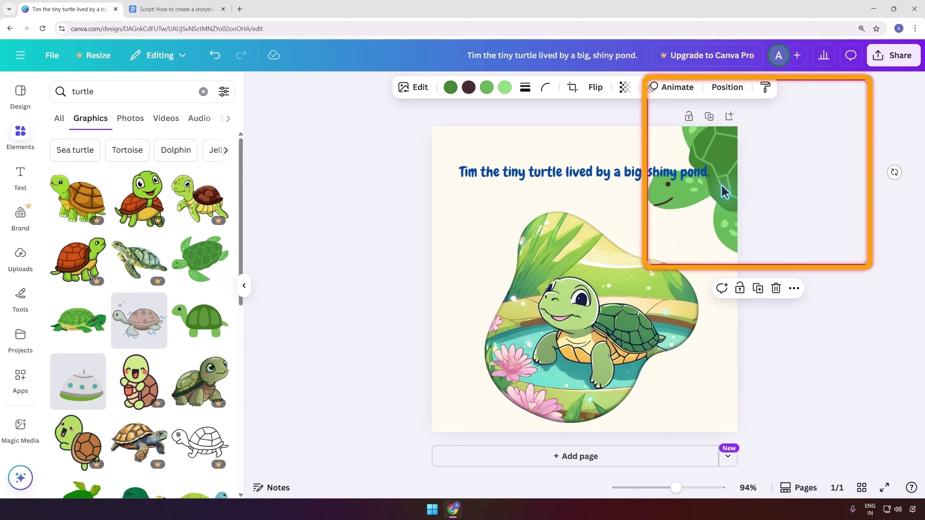
click(627, 94)
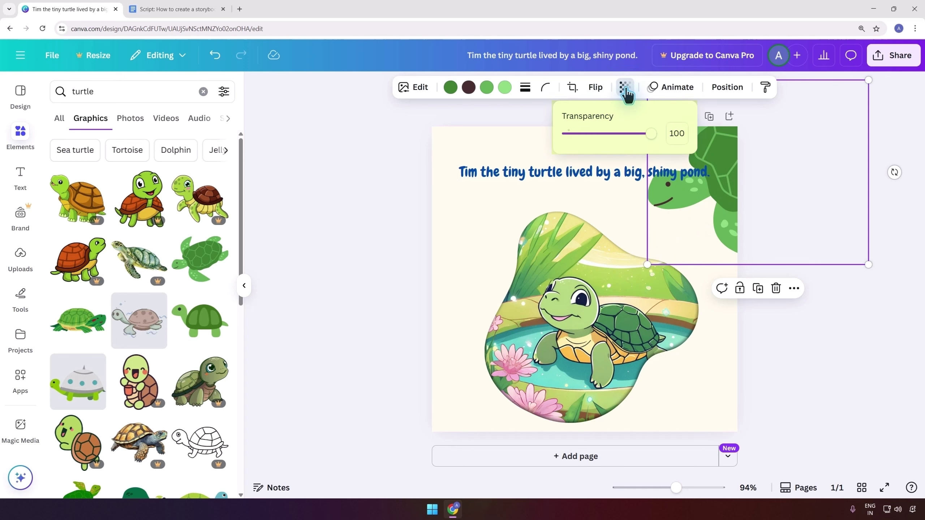
drag(648, 134, 601, 138)
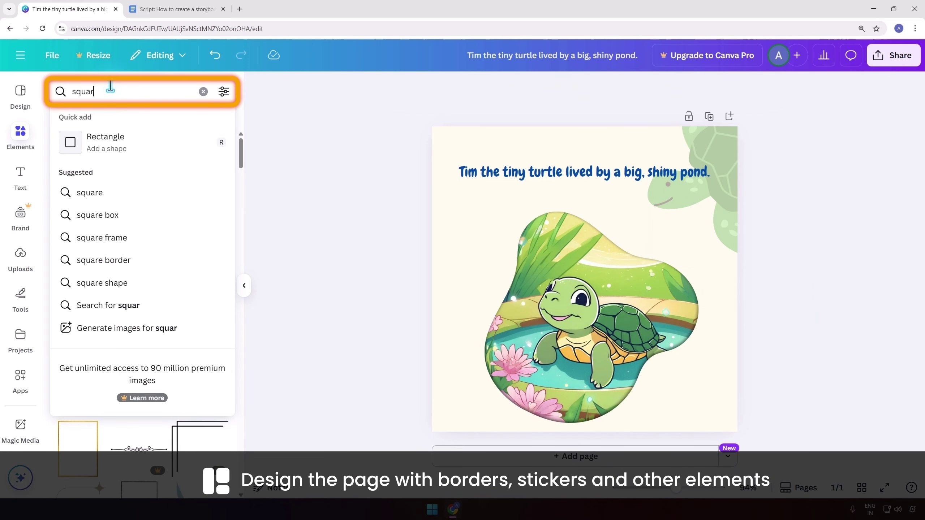
Search the graphics for "square", place the thin outlined square on page 1 and enlarge it into a border just inside the page edges.
text(e)
key(Return)
drag(76, 202, 145, 221)
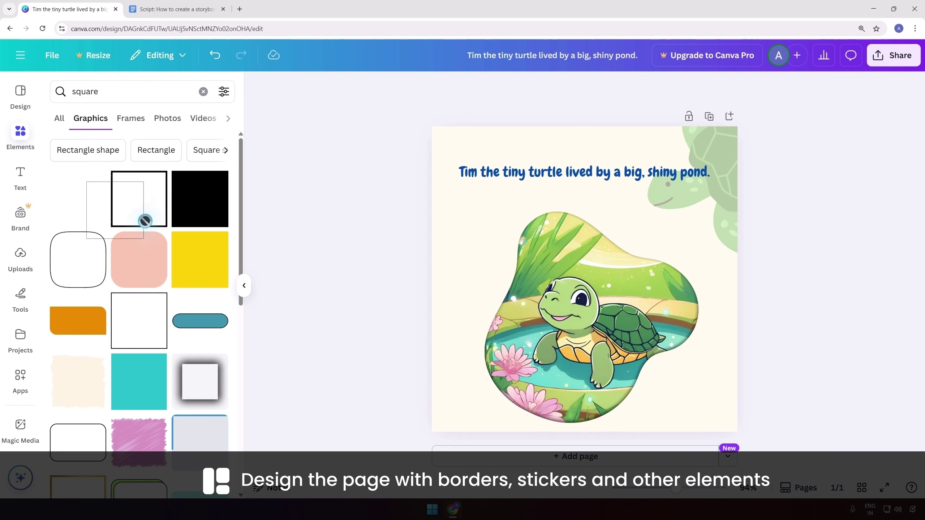
drag(552, 277, 508, 185)
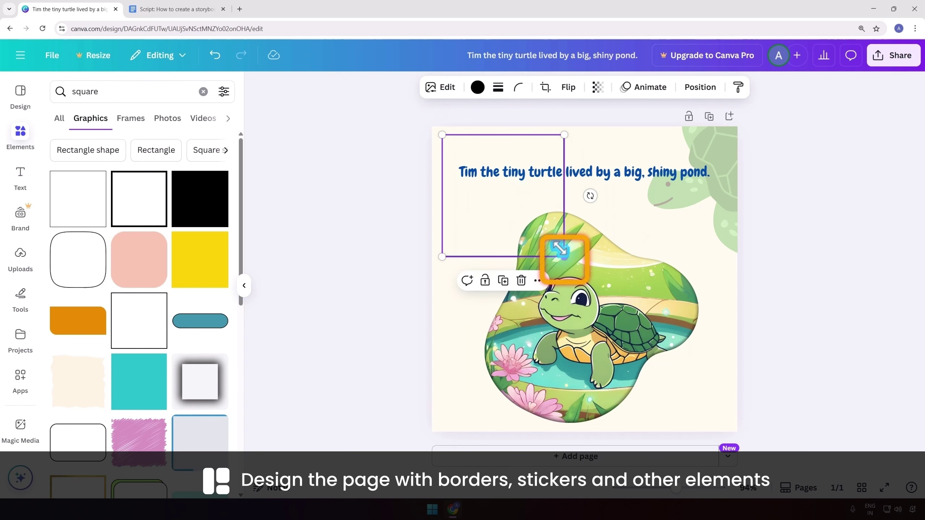
drag(568, 257, 678, 488)
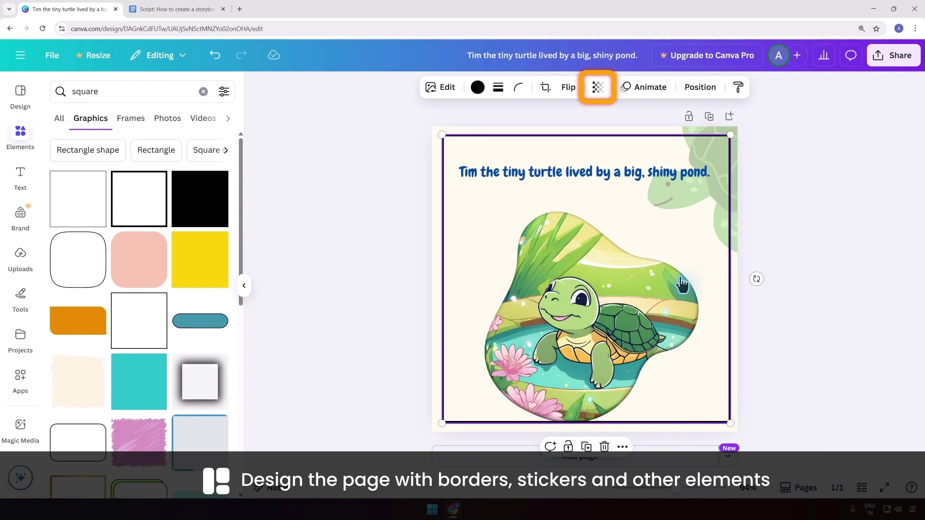
Reduce the opacity of the square border on page 1 until it is a faint outline.
click(598, 87)
drag(628, 133, 548, 133)
click(859, 230)
click(832, 370)
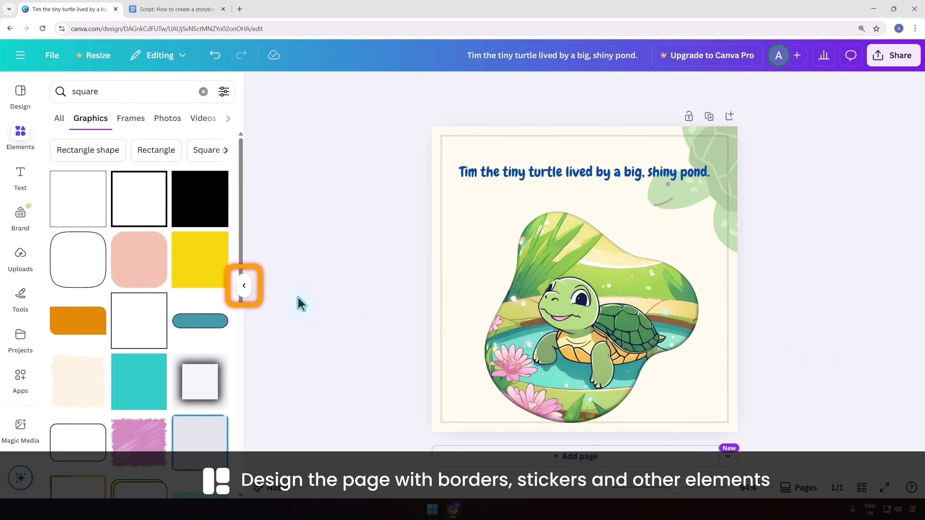
Add a blank second page to the storybook after page 1.
click(244, 286)
drag(677, 489, 672, 488)
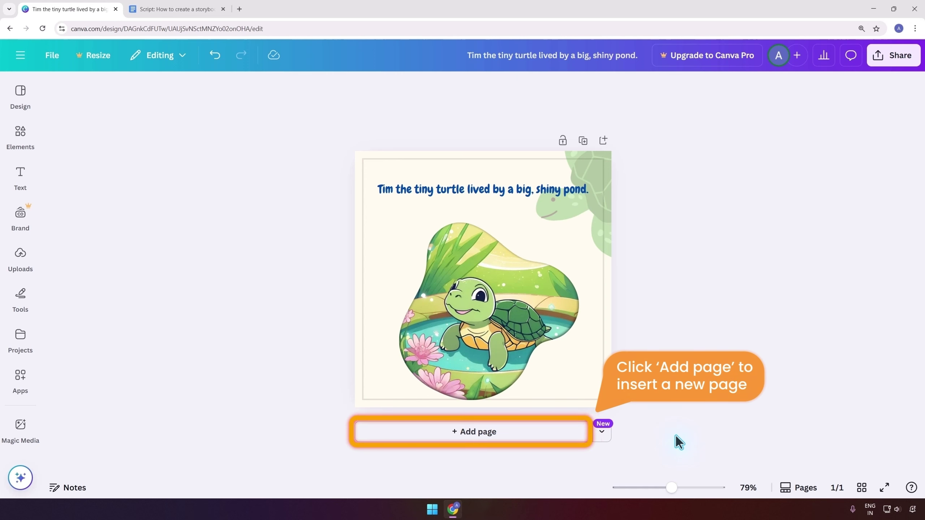
click(474, 432)
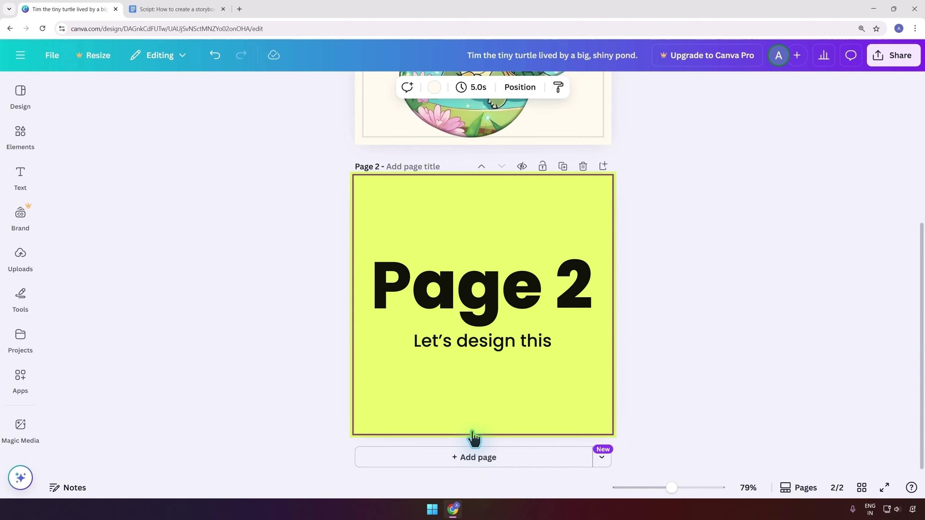
Place a tall blob-shaped frame from the Blob frames on the left part of page 2.
click(22, 134)
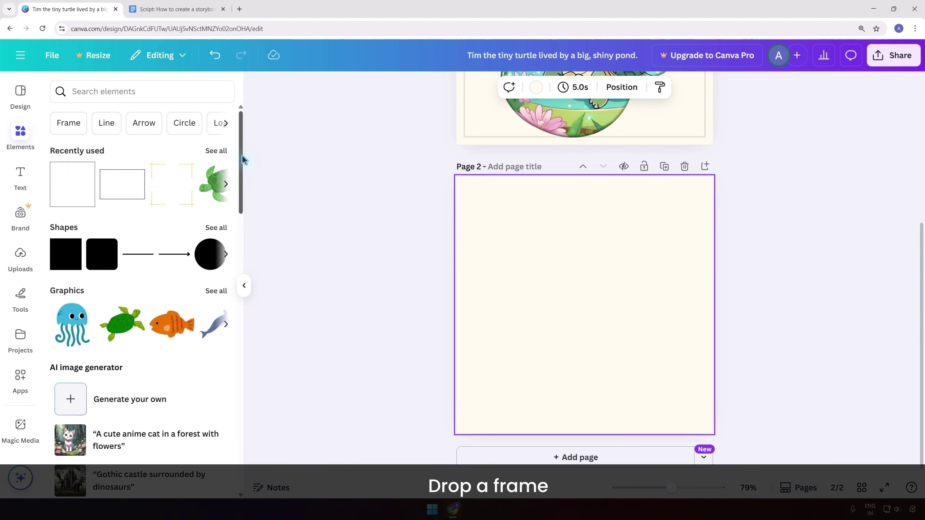
drag(242, 156, 239, 430)
click(220, 204)
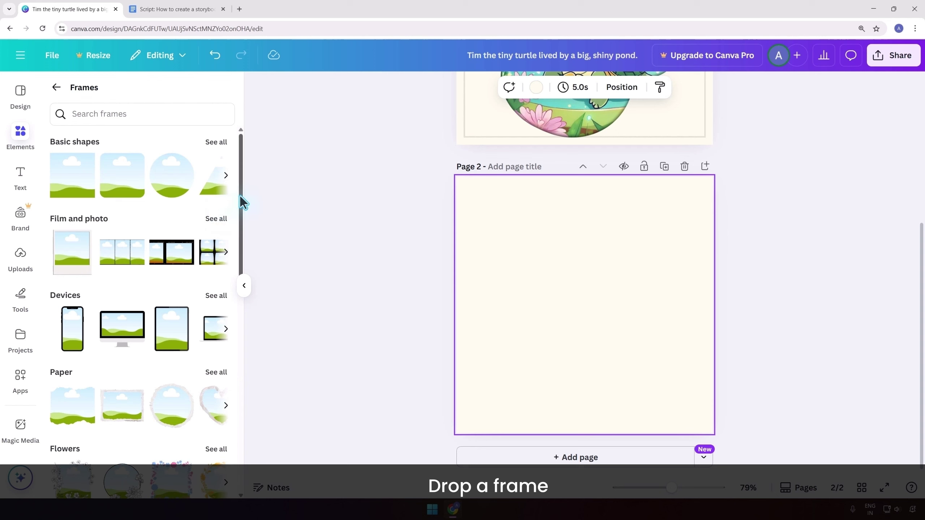
drag(242, 204, 238, 304)
click(217, 259)
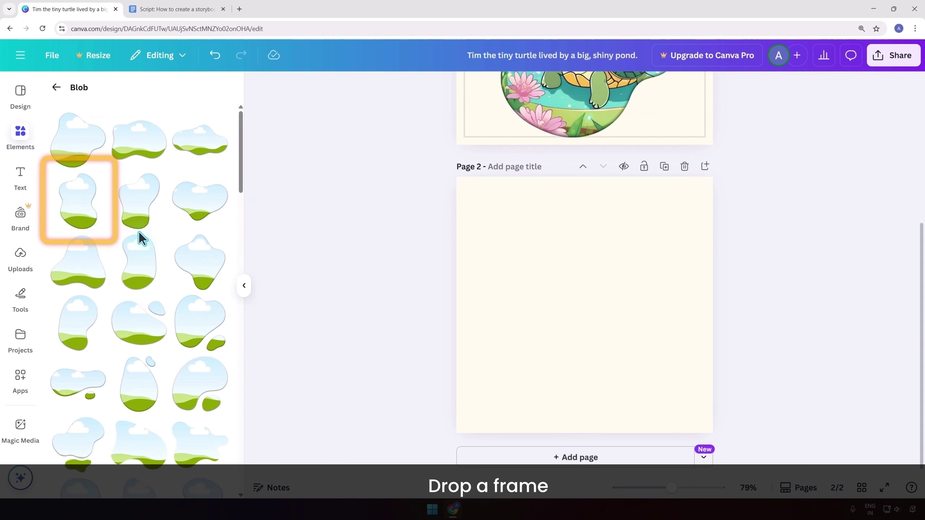
drag(99, 202, 530, 306)
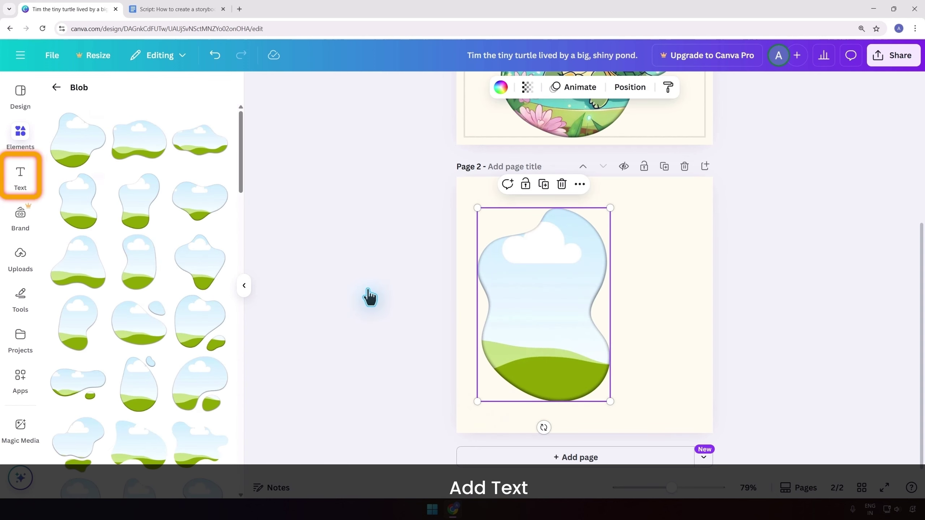
Add body text on page 2 beside the frame reading "One sunny day, Tim saw a family of ducks. They wanted to cross the pond.".
click(19, 180)
click(165, 323)
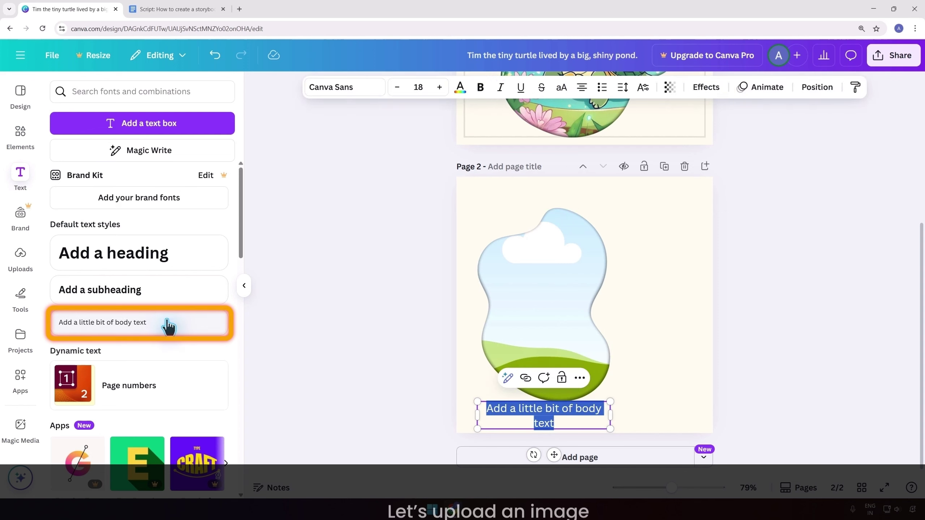
text(One sunny day, Tim saw a family of ducks. They wanted to cross the pond.)
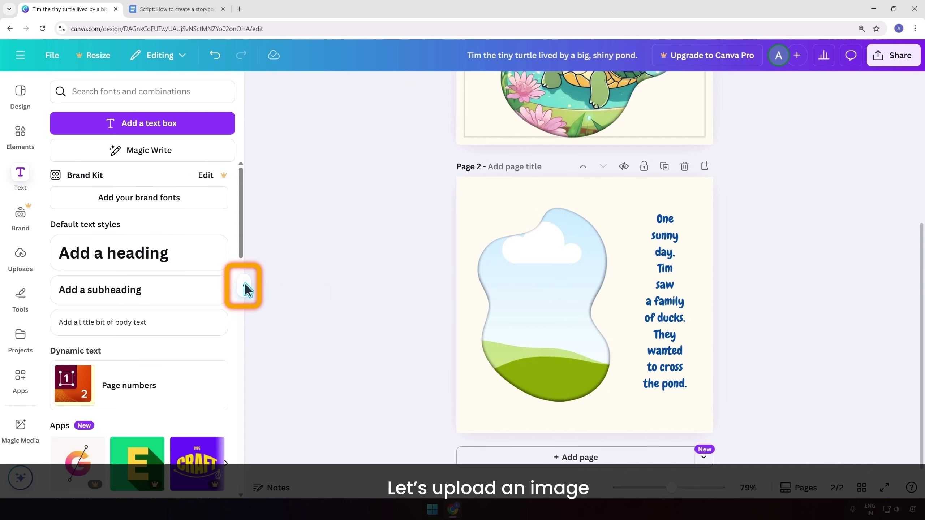
click(243, 288)
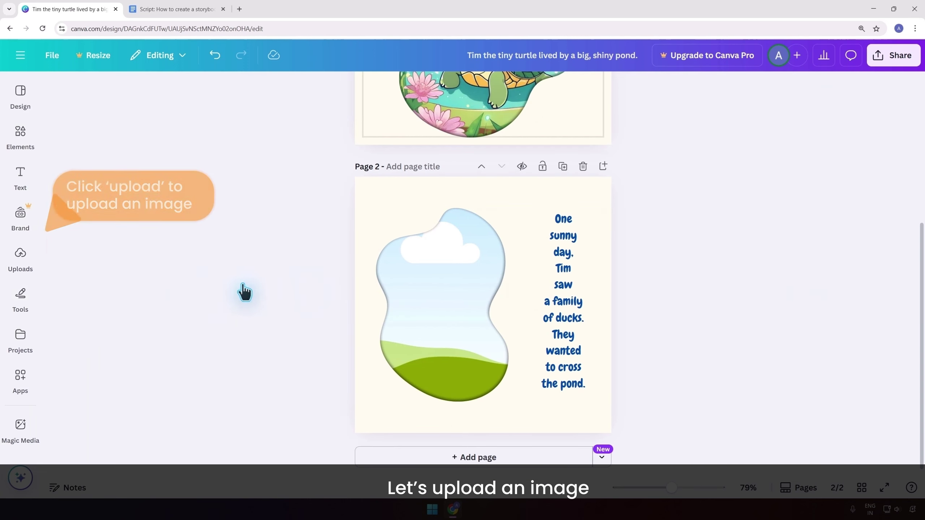
Upload the file "Image for page 2" from the Book Assets folder.
click(22, 262)
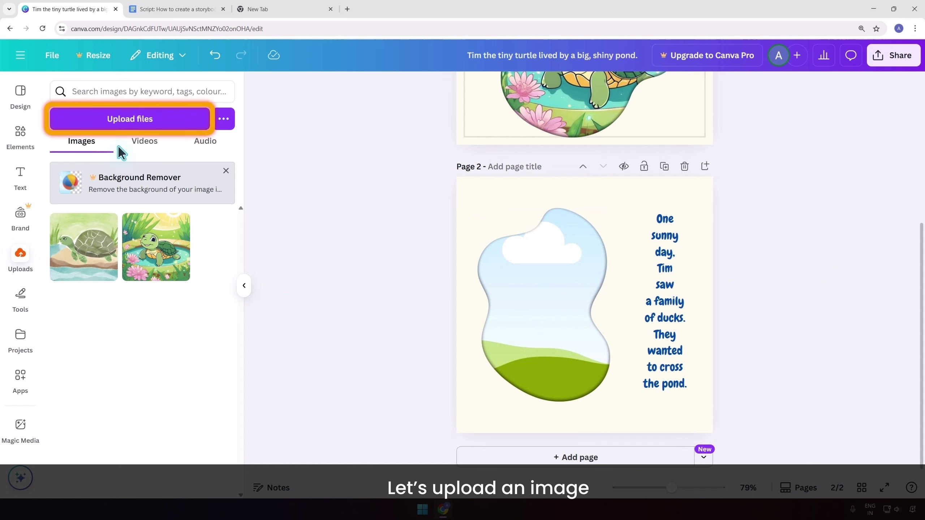
click(141, 124)
click(144, 99)
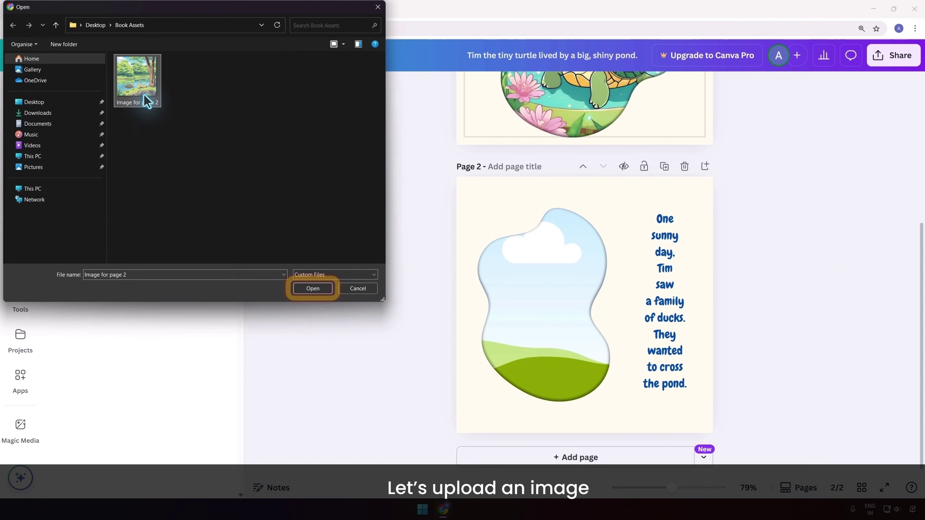
click(313, 288)
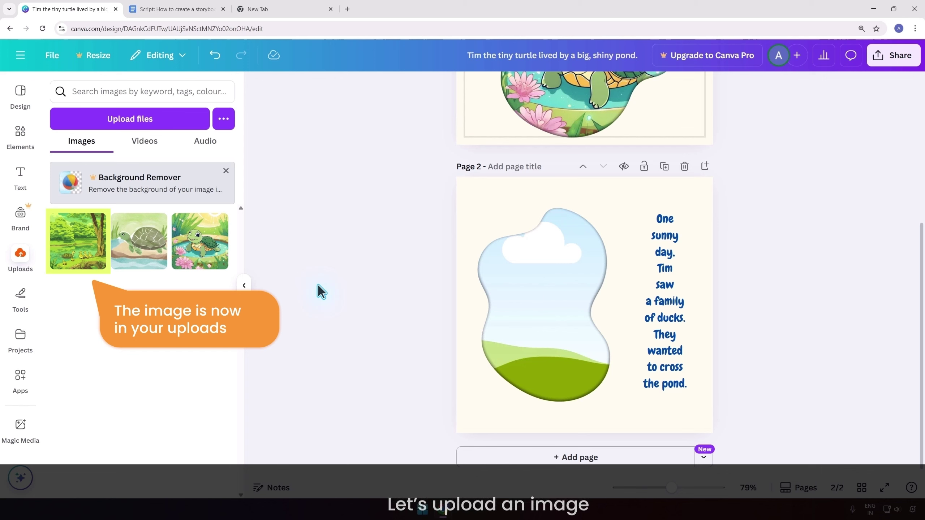
Fill the blob frame on page 2 with the uploaded duck pond image, and paste a copy of page 1's square border onto page 2.
drag(79, 241, 510, 292)
double_click(530, 292)
click(341, 294)
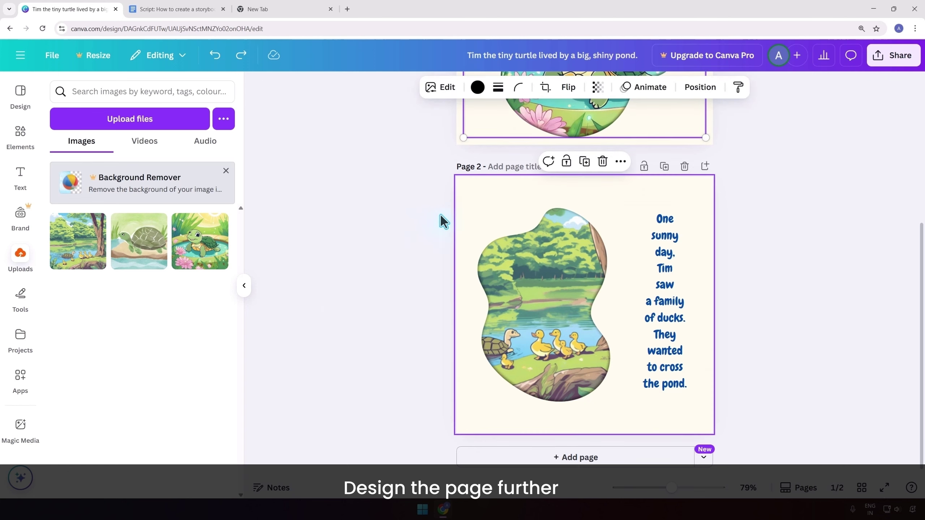
right_click(478, 206)
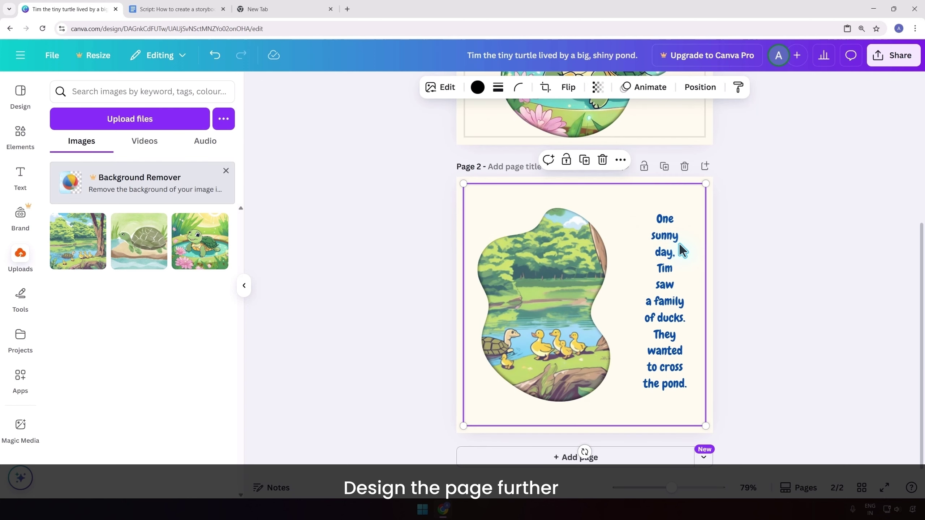
click(780, 261)
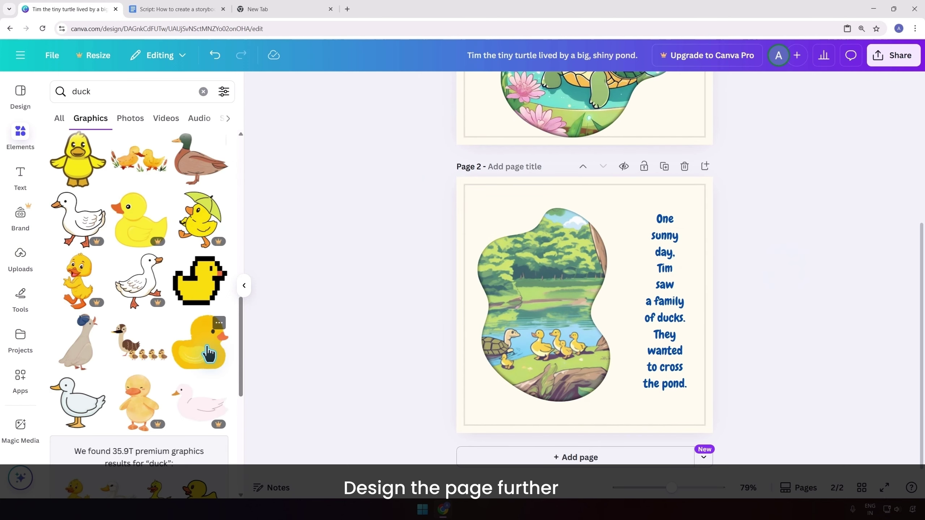
Place the plain yellow duck graphic from the "duck" search on page 2, move it towards the upper right and make it semi-transparent.
drag(209, 353, 583, 284)
click(634, 87)
mouse_move(665, 133)
mouse_down()
mouse_move(605, 138)
mouse_move(666, 134)
mouse_up()
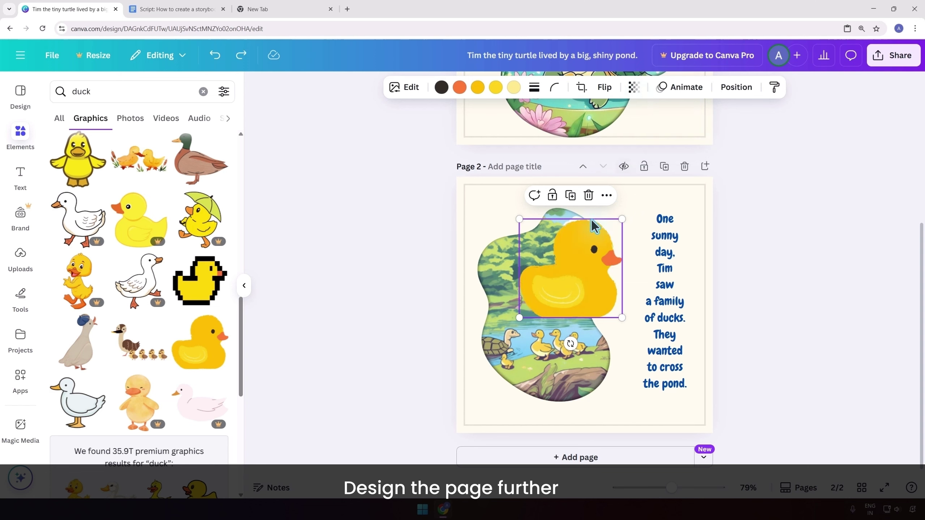
drag(594, 227, 661, 196)
click(634, 87)
drag(665, 133, 608, 138)
Shrink and rotate the faded duck on page 2, and position it behind the beginning of the story text.
drag(688, 187, 644, 236)
drag(624, 269, 665, 252)
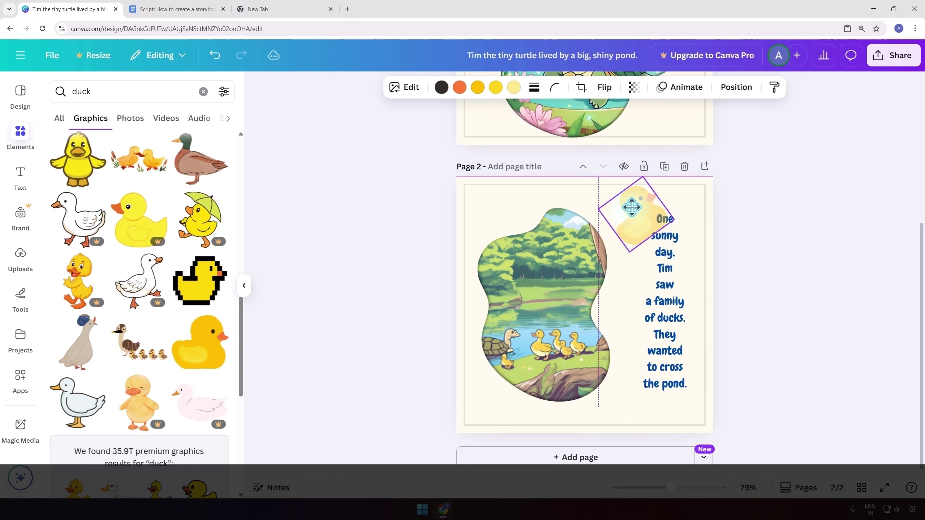
click(694, 299)
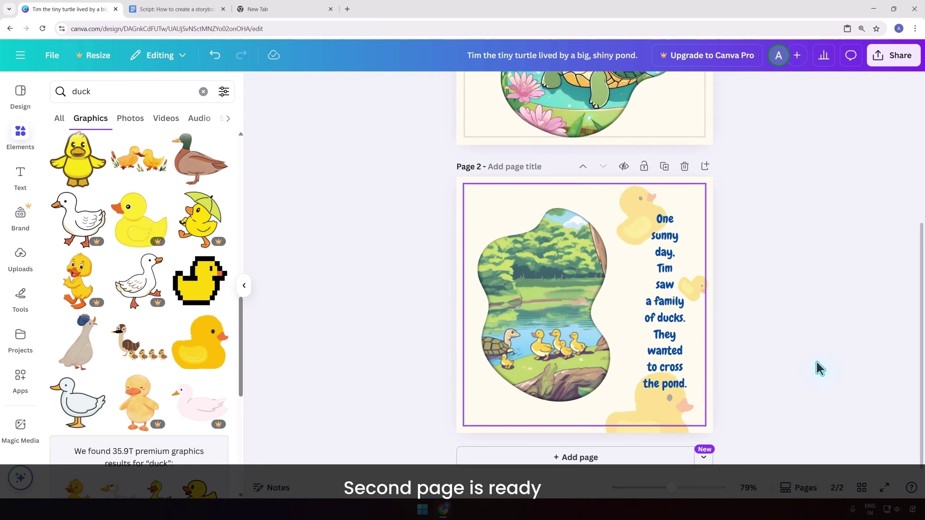
click(244, 286)
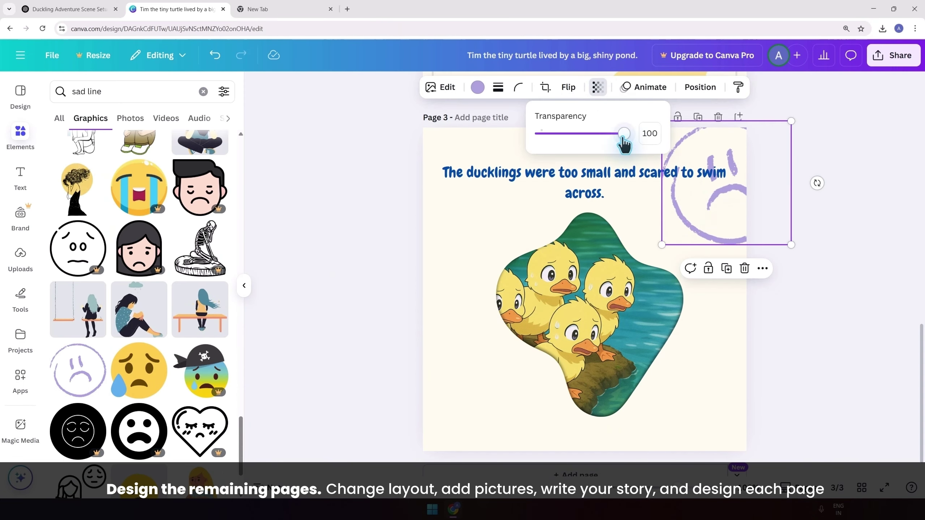
click(721, 283)
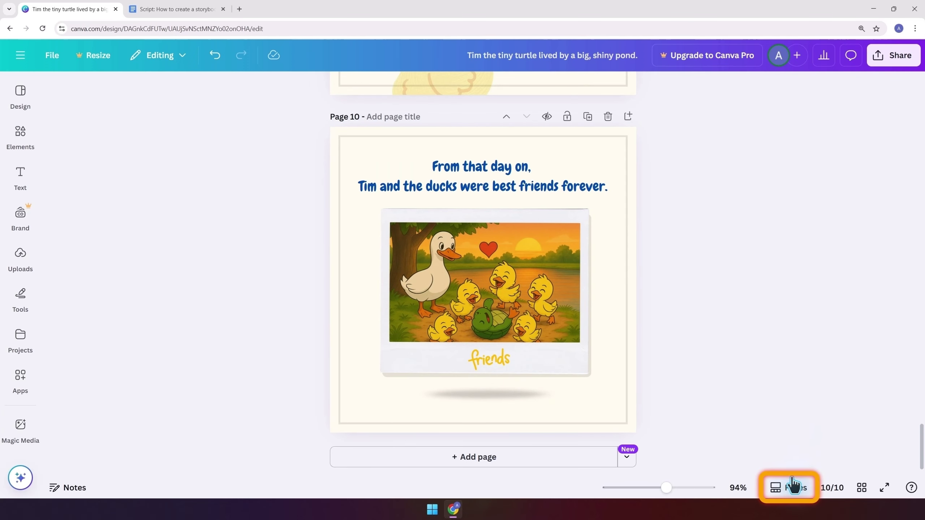
Examine the storybook pages as thumbnails and in grid view, and read through them in the scrolling page view.
click(794, 486)
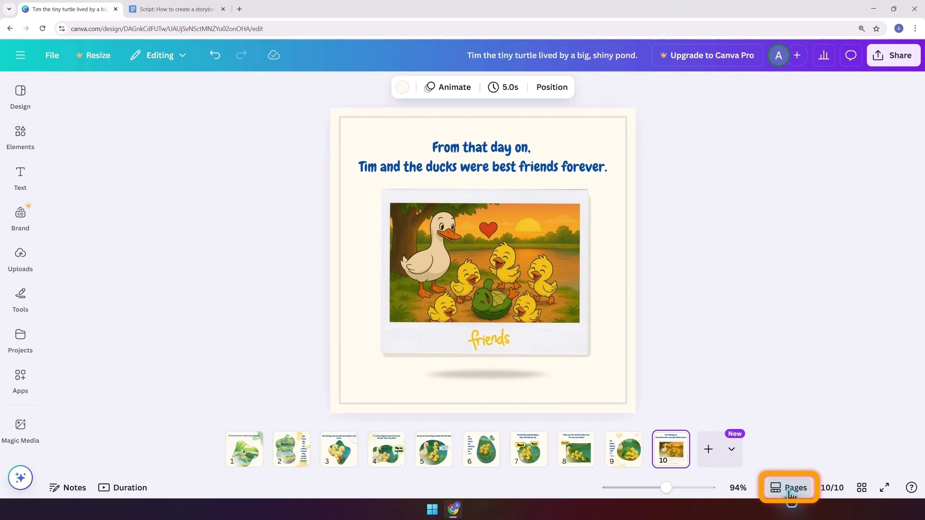
click(863, 488)
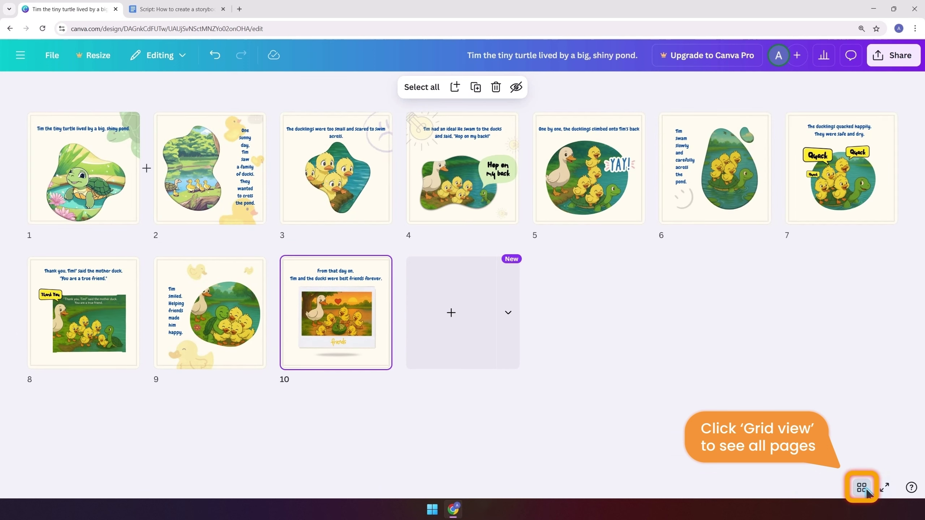
click(862, 487)
scroll(483, 273, up, 20)
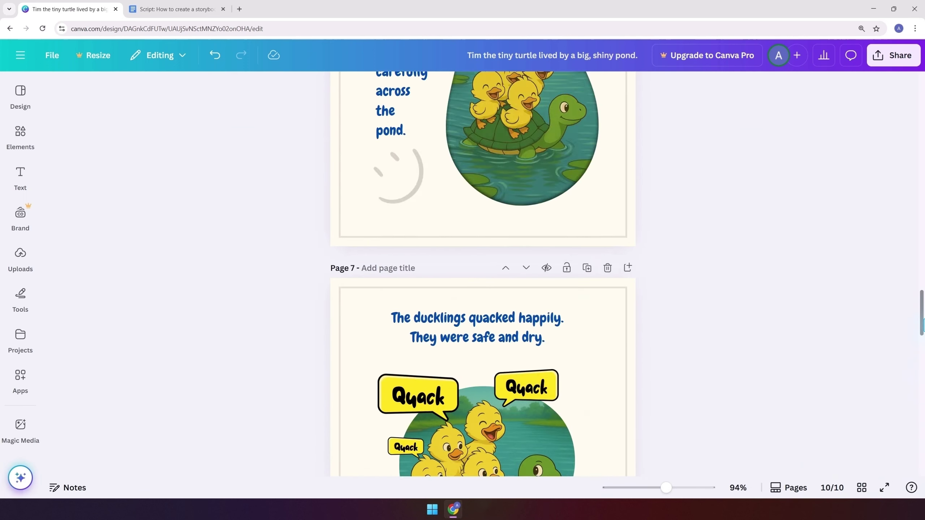
scroll(483, 273, up, 20)
scroll(482, 273, down, 4)
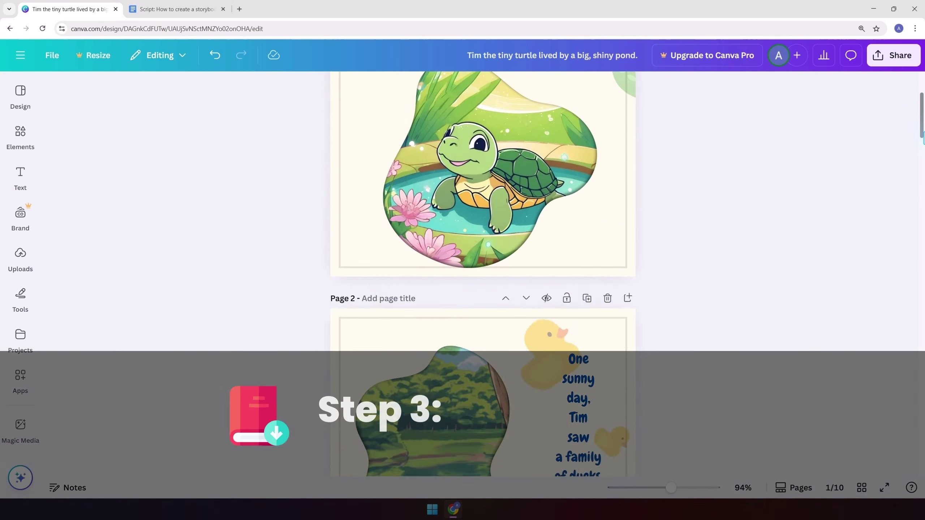
scroll(482, 274, down, 20)
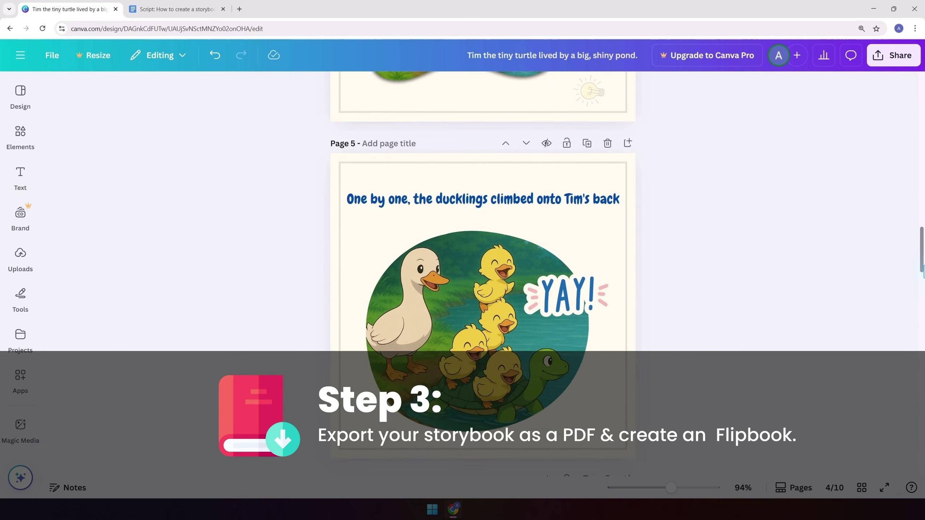
scroll(482, 274, down, 20)
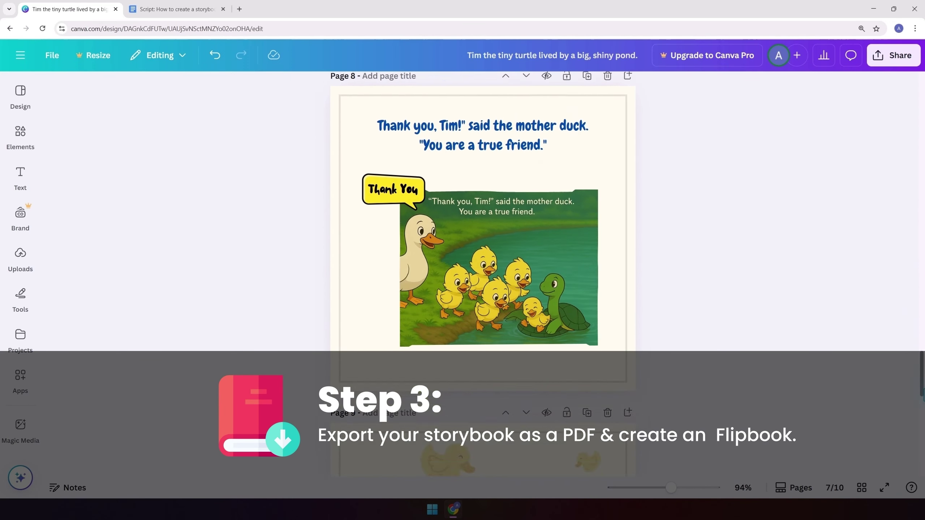
Download all ten pages of the storybook in the PDF Standard file type.
scroll(482, 273, down, 15)
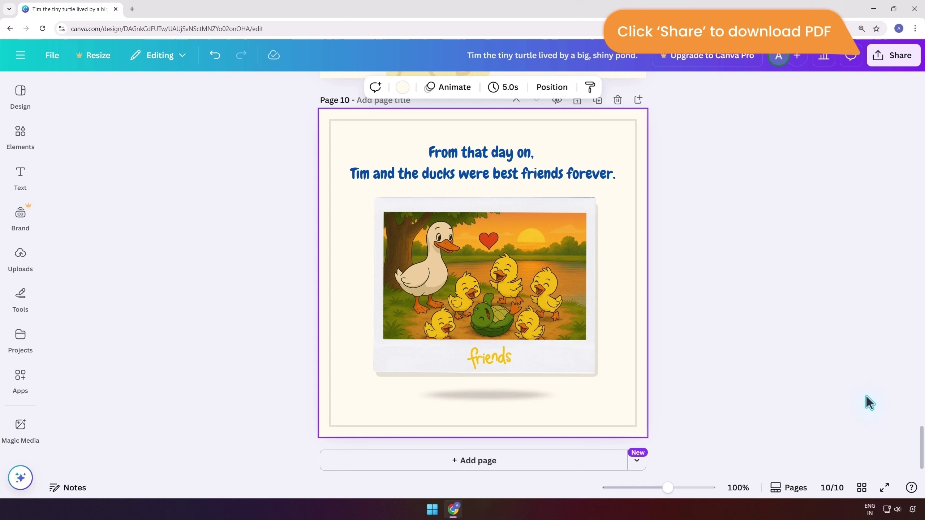
click(894, 60)
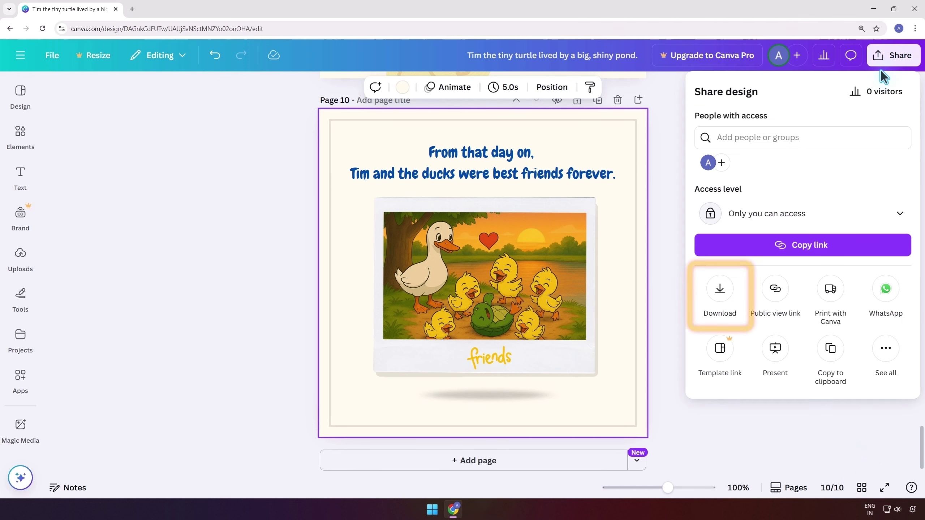
click(727, 295)
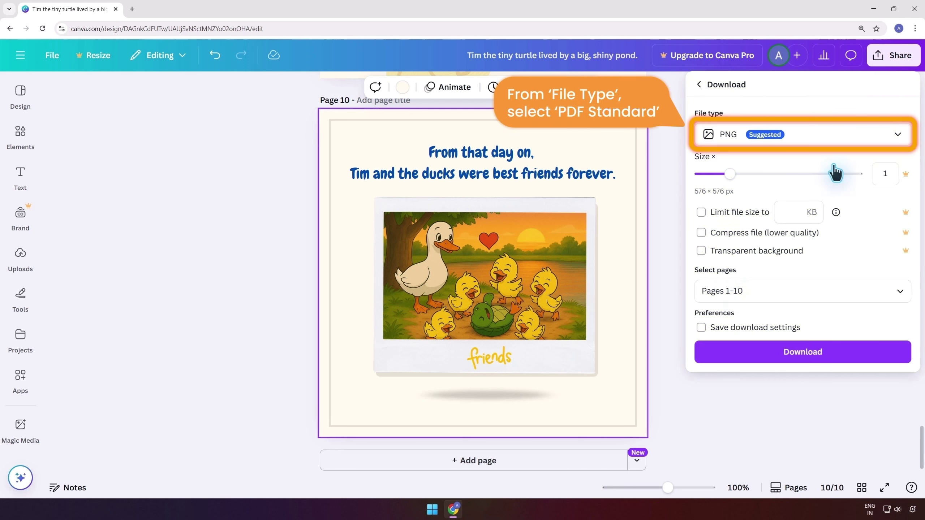
click(801, 139)
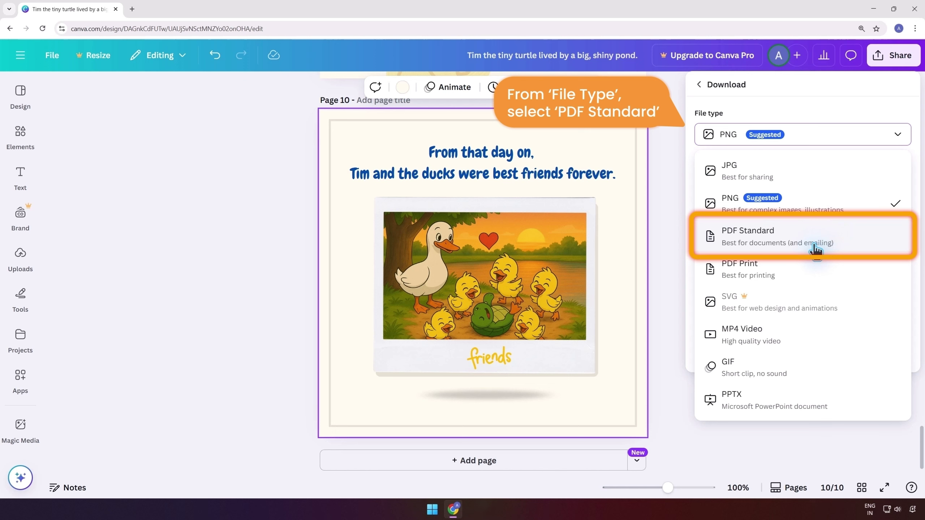
click(815, 244)
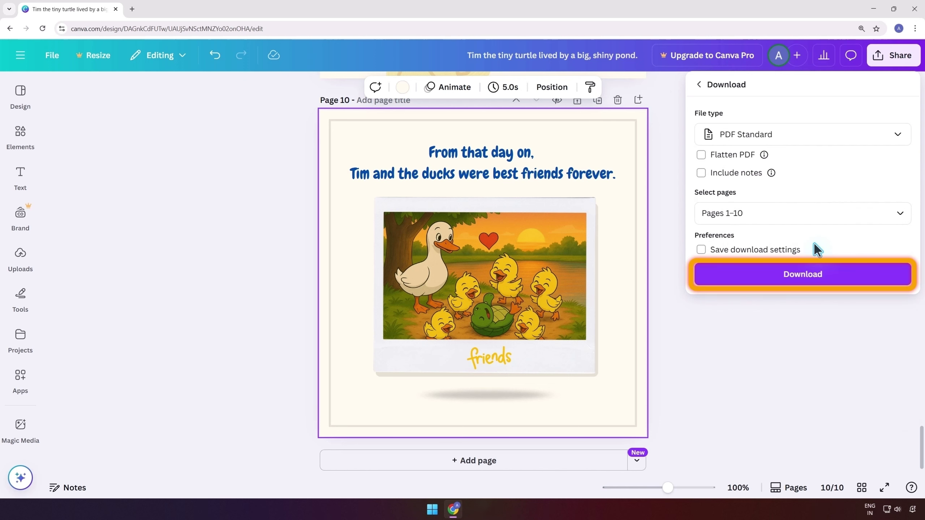
click(826, 274)
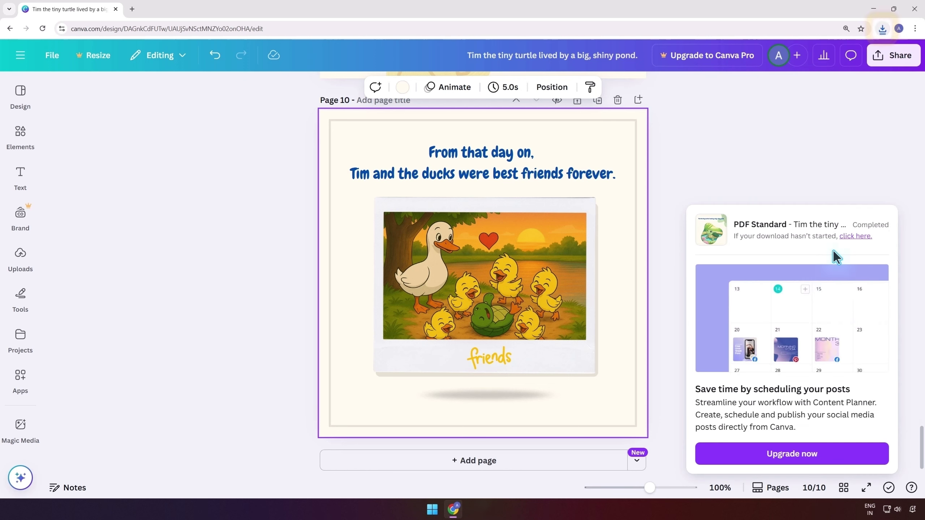
Open the downloaded storybook PDF from the recent downloads and look through its first pages.
click(883, 29)
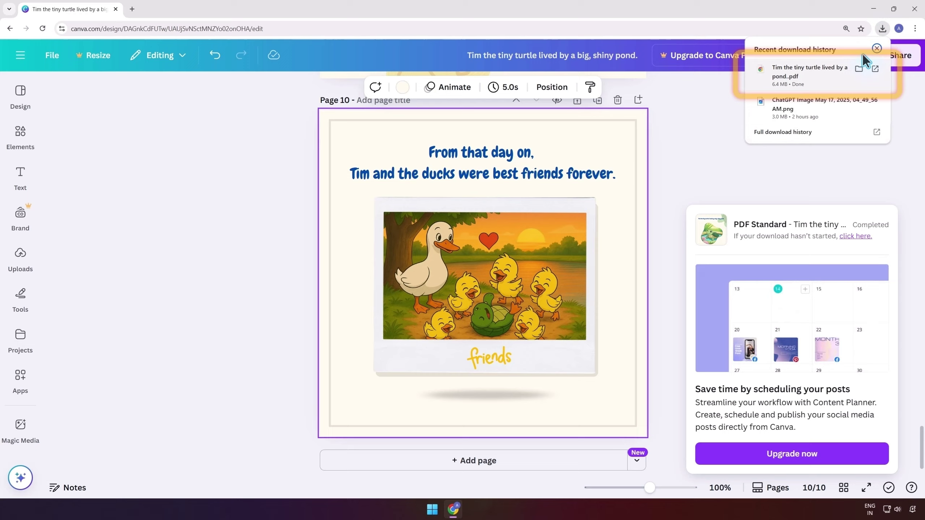
click(830, 75)
scroll(527, 282, down, 3)
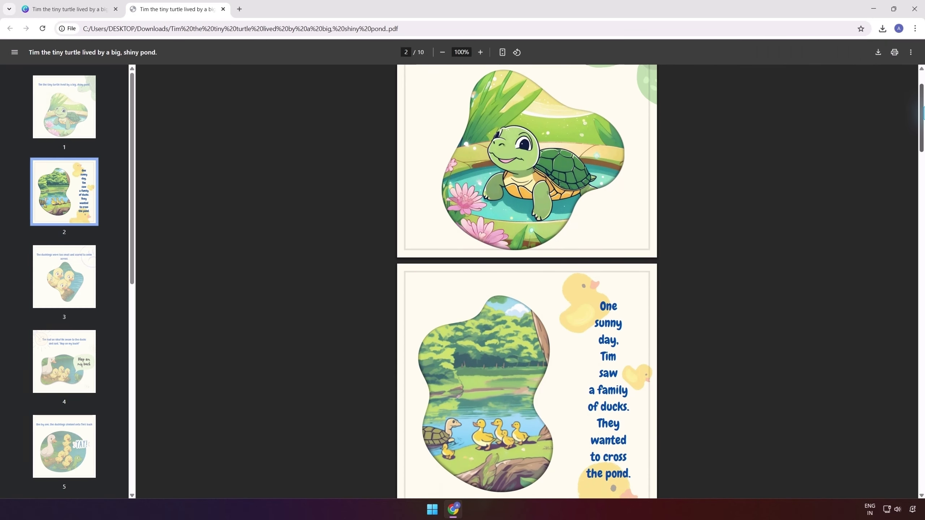
scroll(527, 282, down, 3)
scroll(527, 281, up, 5)
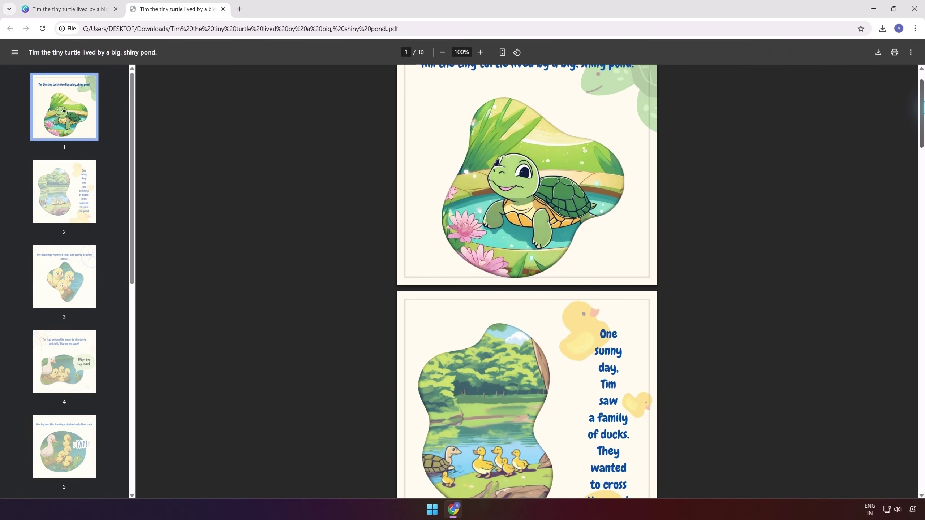
scroll(527, 281, up, 1)
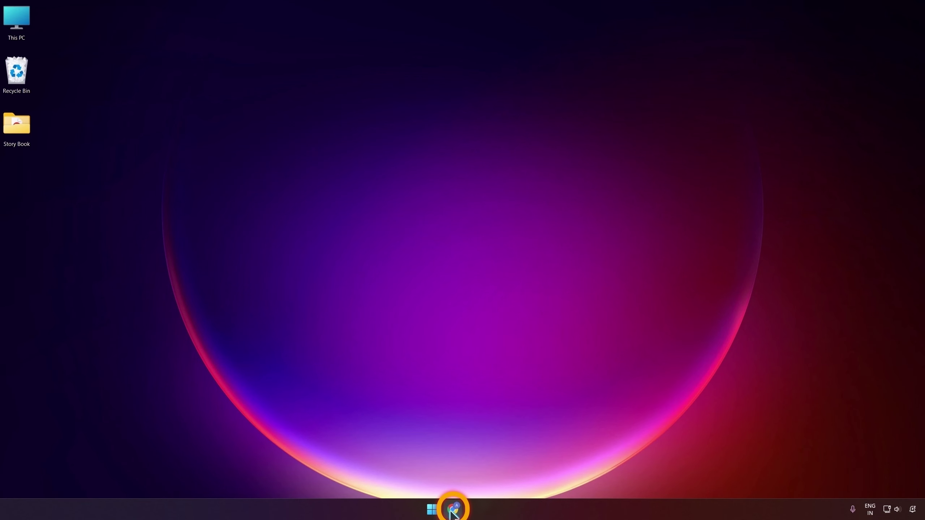
Launch Chrome and go to the flipbookpdf.net website.
click(453, 510)
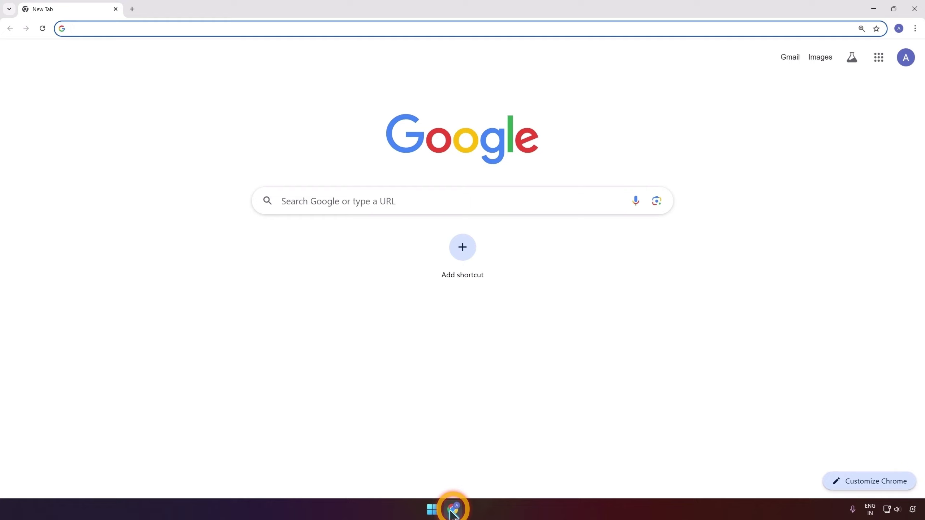
click(283, 205)
text(flipbookpdf.net)
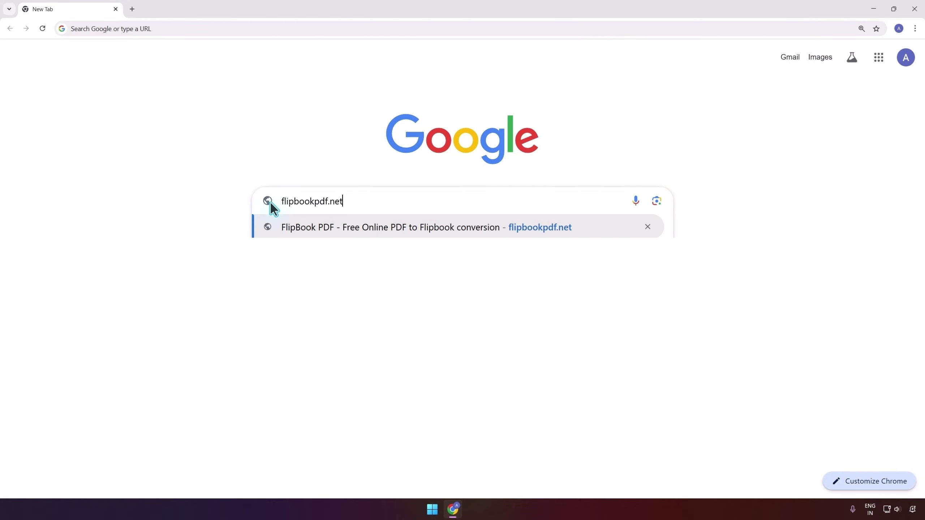
key(Return)
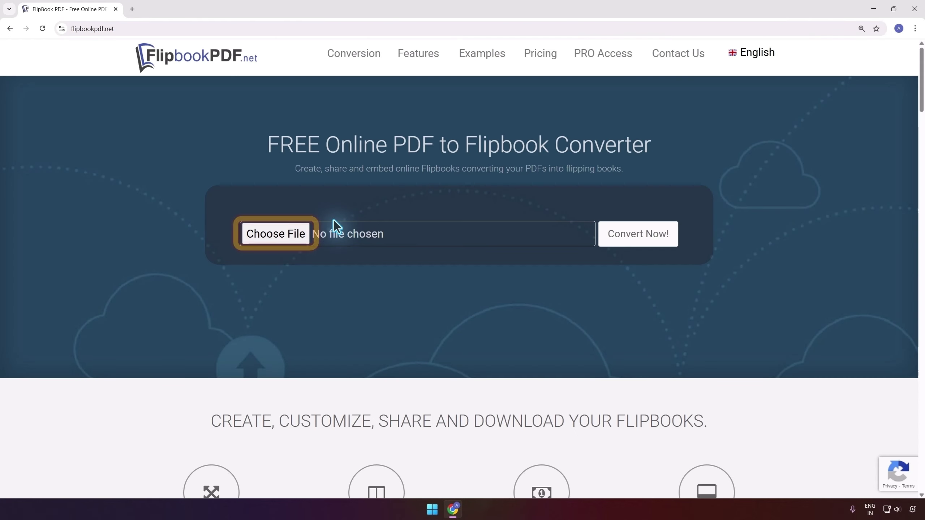
Choose Story Book.pdf from the Story Book folder on the Desktop and convert it to a flipbook.
click(279, 236)
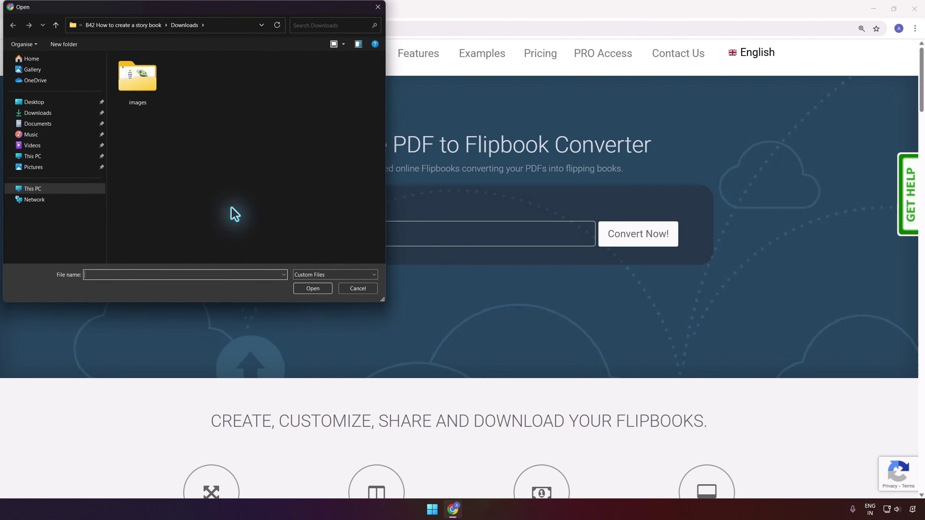
click(55, 102)
double_click(135, 86)
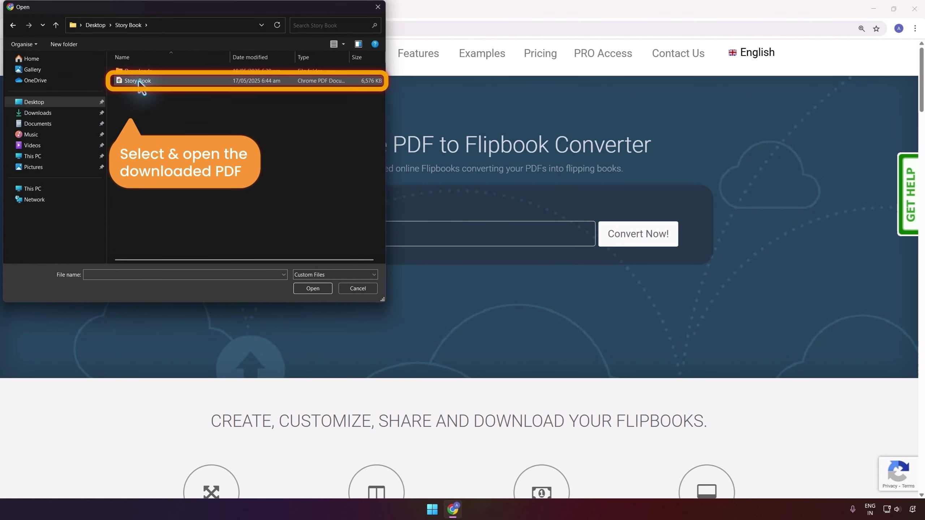
click(163, 81)
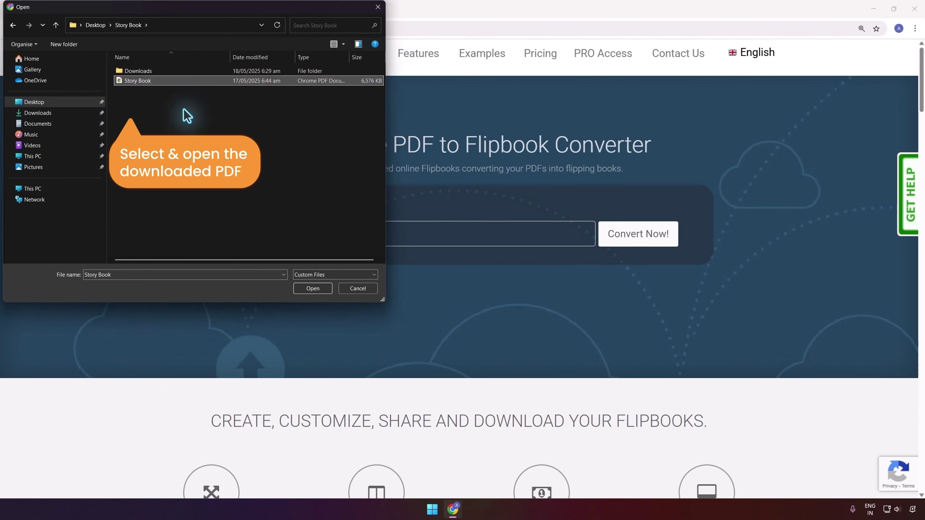
click(313, 289)
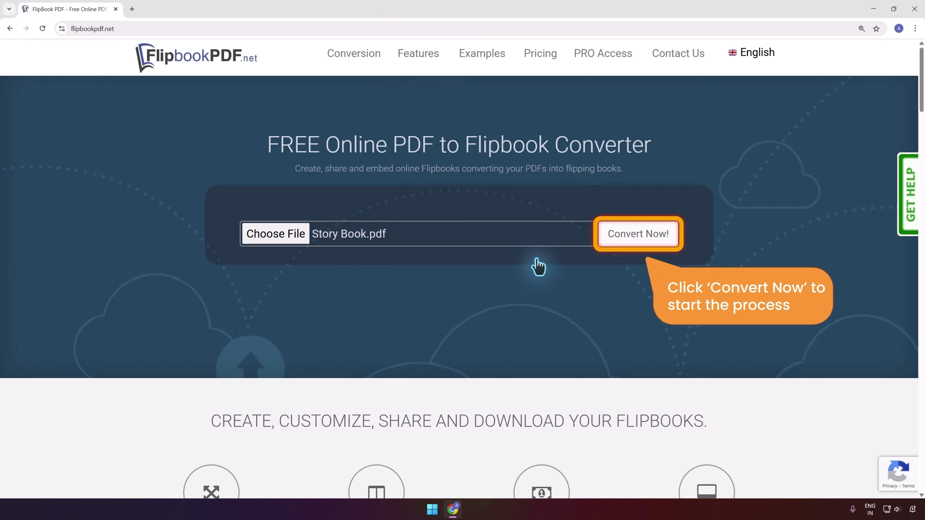
click(648, 245)
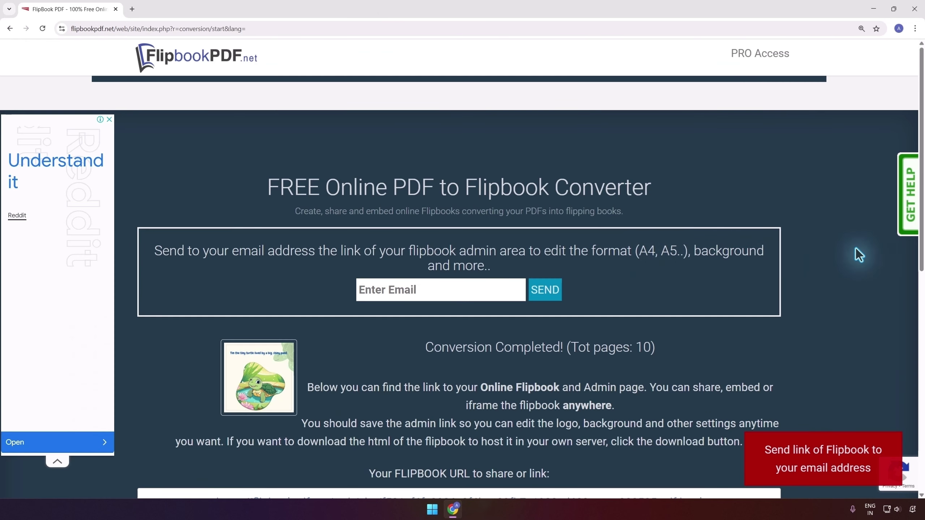
Open the configuration for downloading the HTML flipbook and set the flipbook title to "Offline Flipbook".
drag(921, 255, 923, 475)
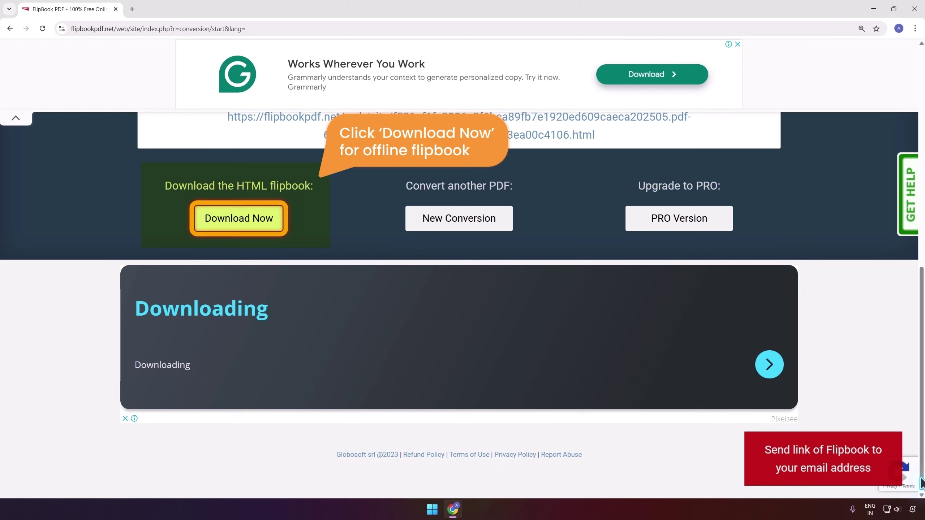
click(261, 226)
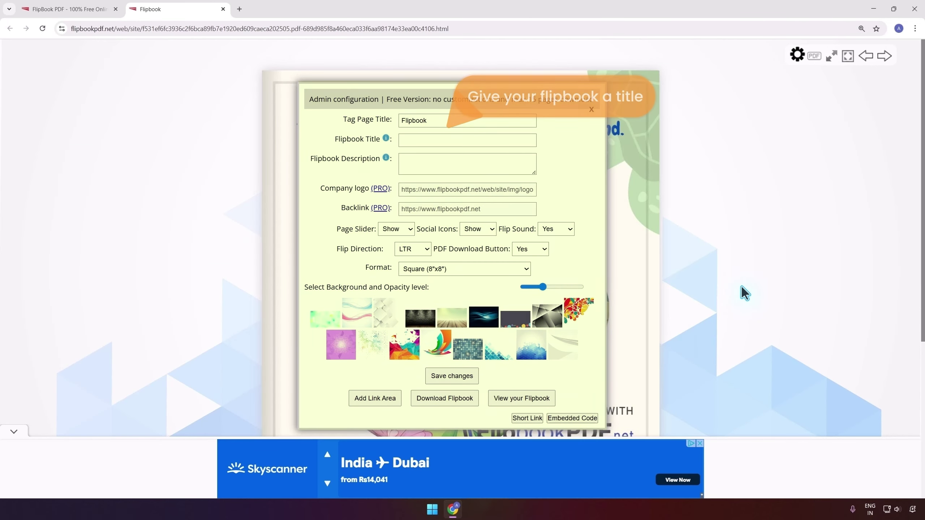
click(431, 138)
text(Offline Flipbook)
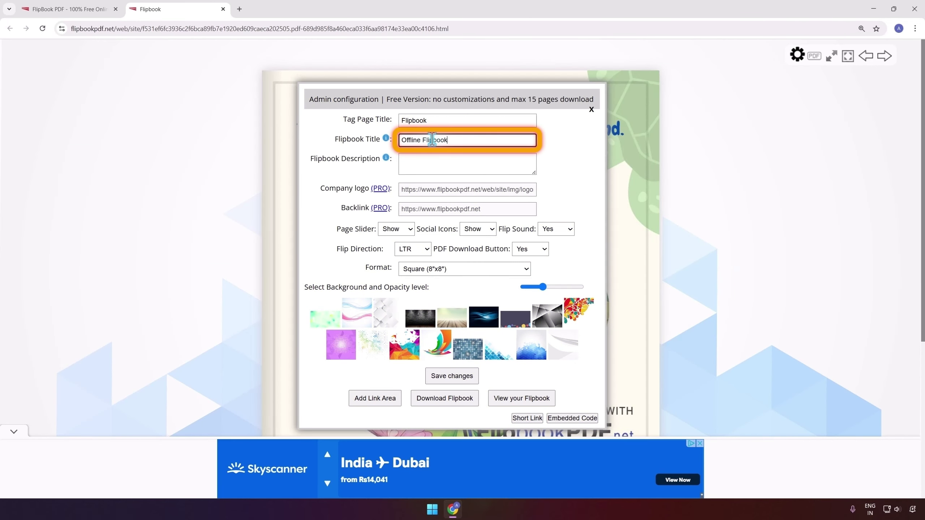
Download the flipbook and save it as the ZIP archive Flipbook in the Desktop's Story Book > Downloads folder.
click(428, 399)
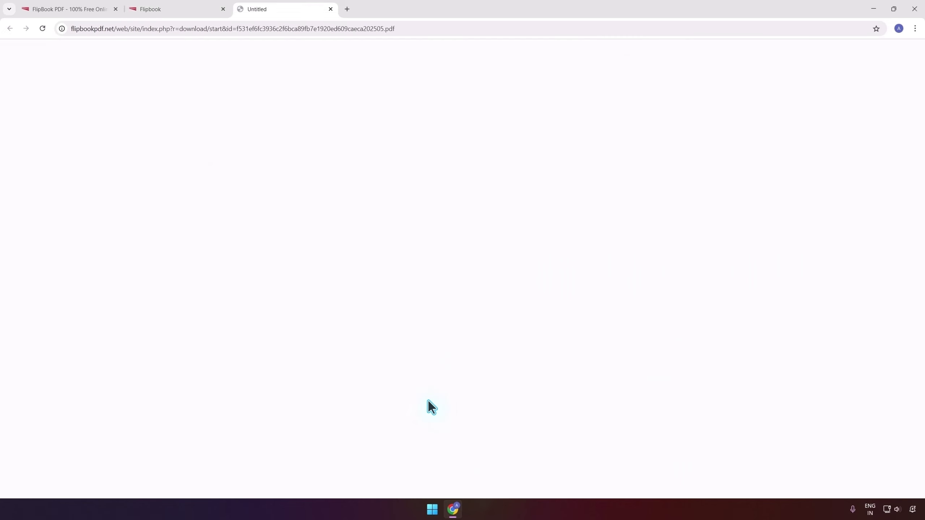
click(77, 103)
double_click(157, 75)
double_click(158, 71)
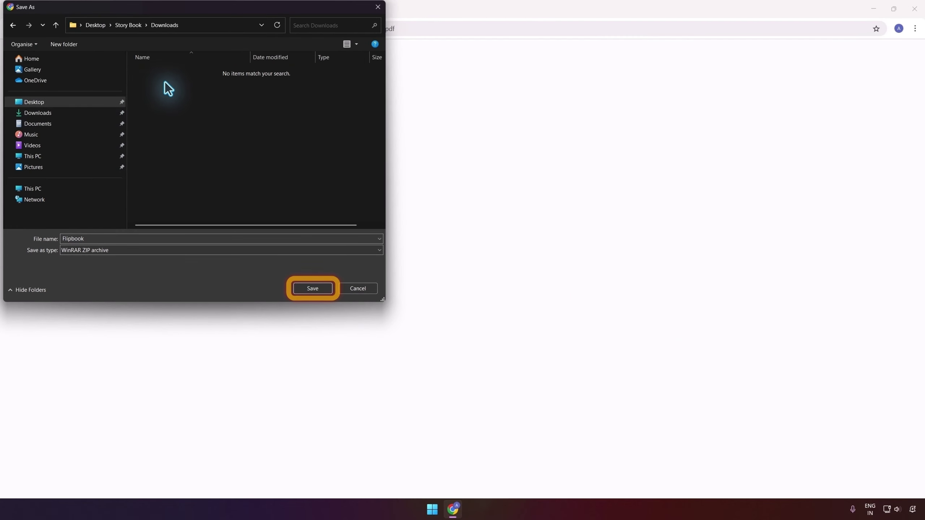
click(299, 292)
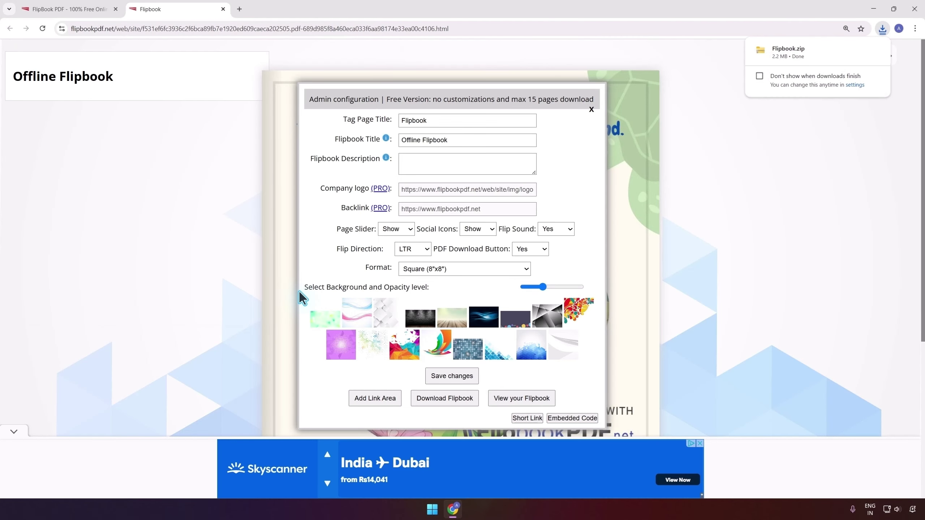
Show the downloaded Flipbook archive in its folder, close the browser and extract the archive to a "Flipbook" folder with WinRAR.
click(859, 50)
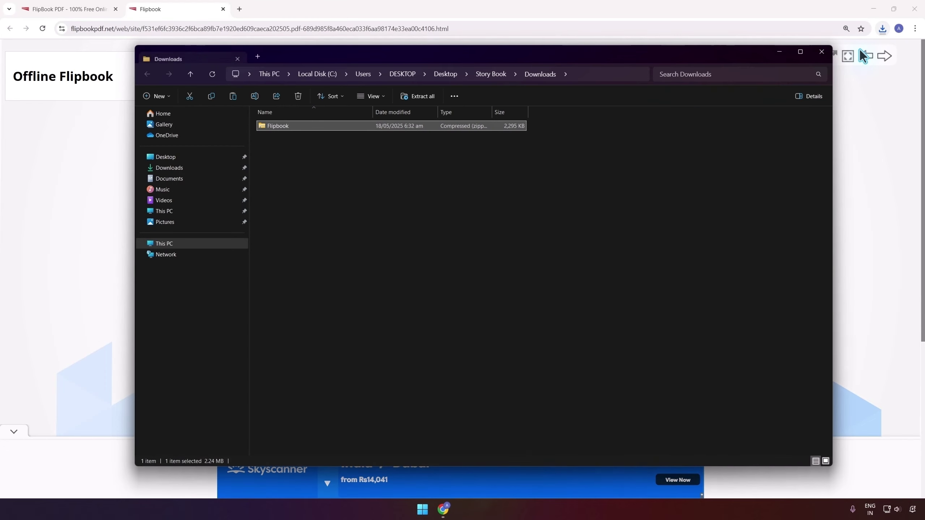
click(919, 12)
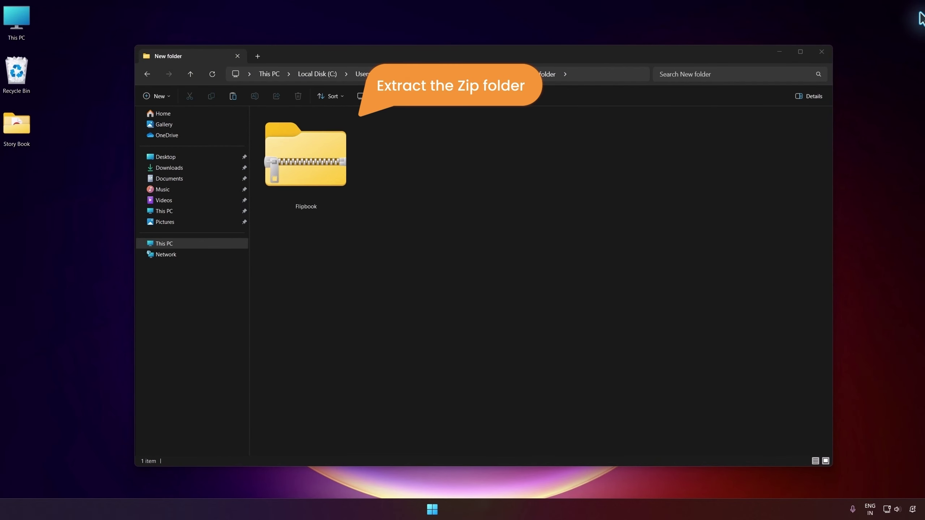
right_click(306, 159)
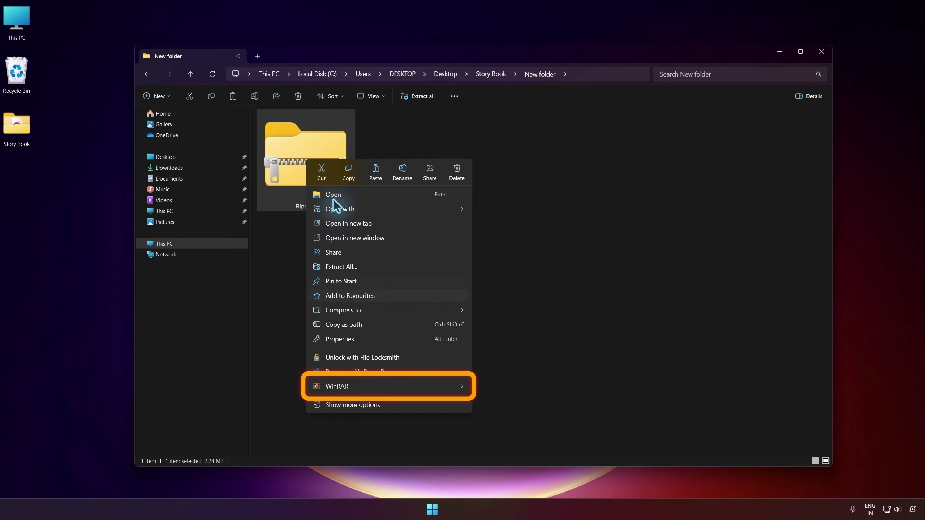
mouse_move(458, 385)
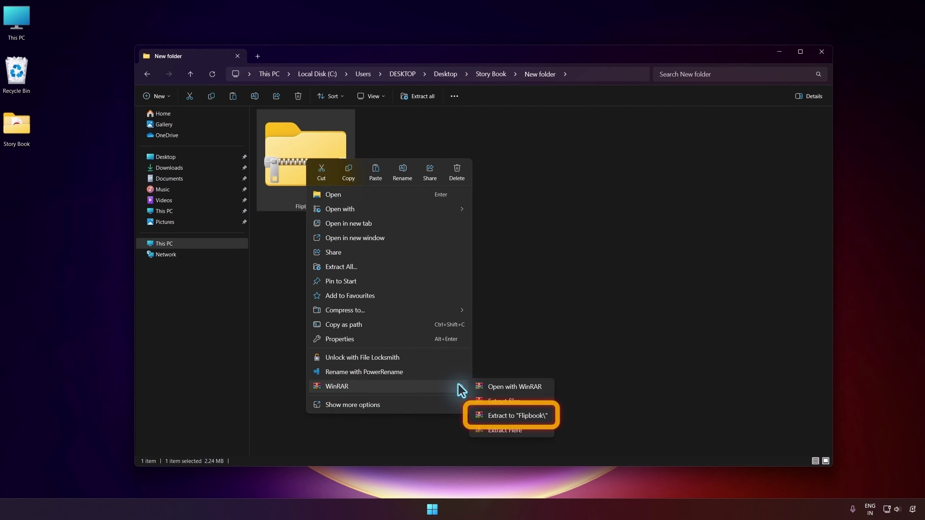
click(510, 416)
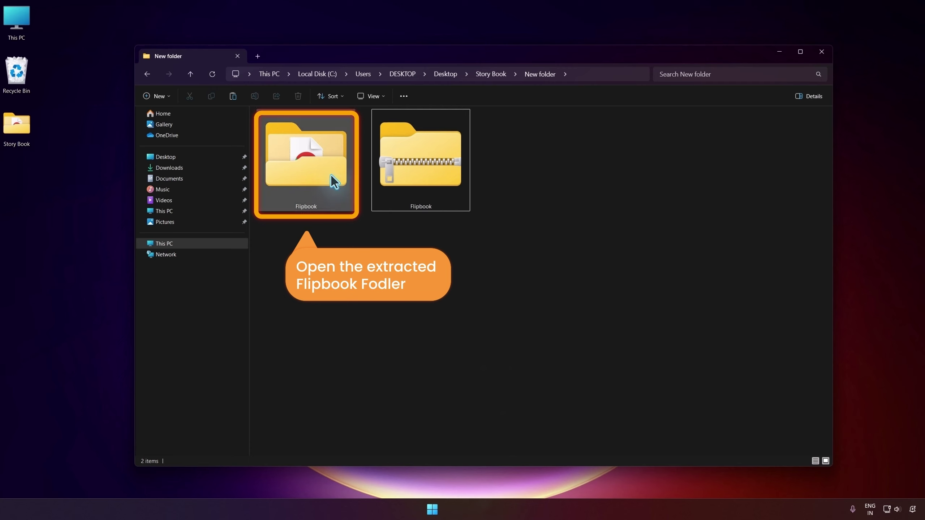
Open the extracted Flipbook folder, display its contents as large icons and open the index file.
double_click(333, 179)
key(ctrl+shift+2)
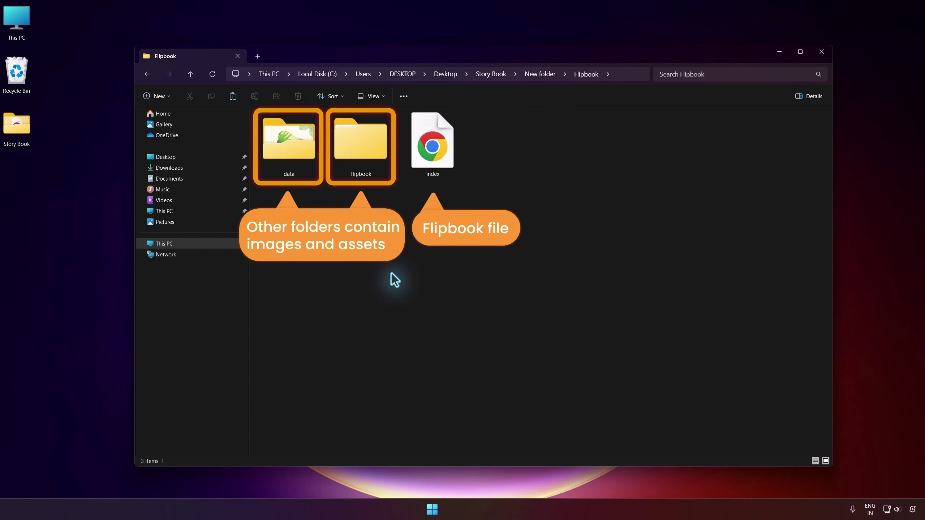
double_click(437, 161)
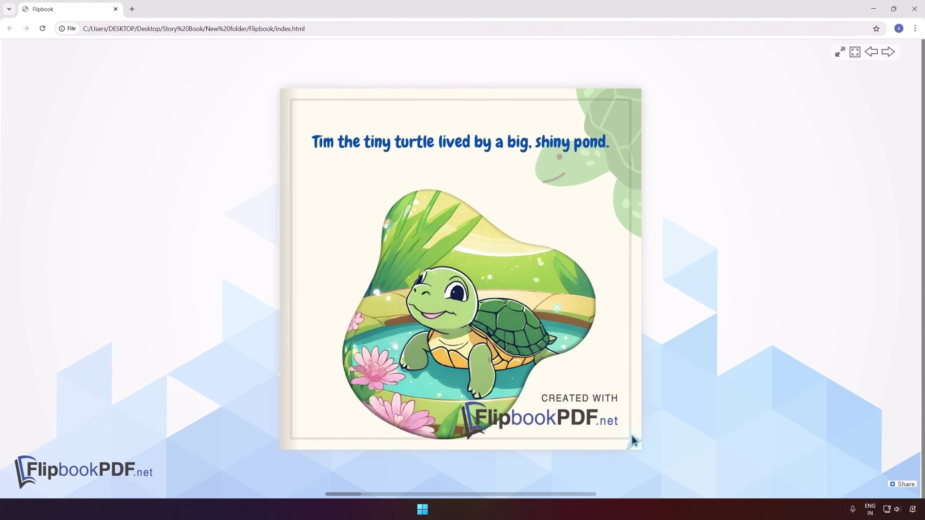
Turn the pages of the offline flipbook from the cover to the spread with pages 8 and 9.
drag(631, 435, 1, 321)
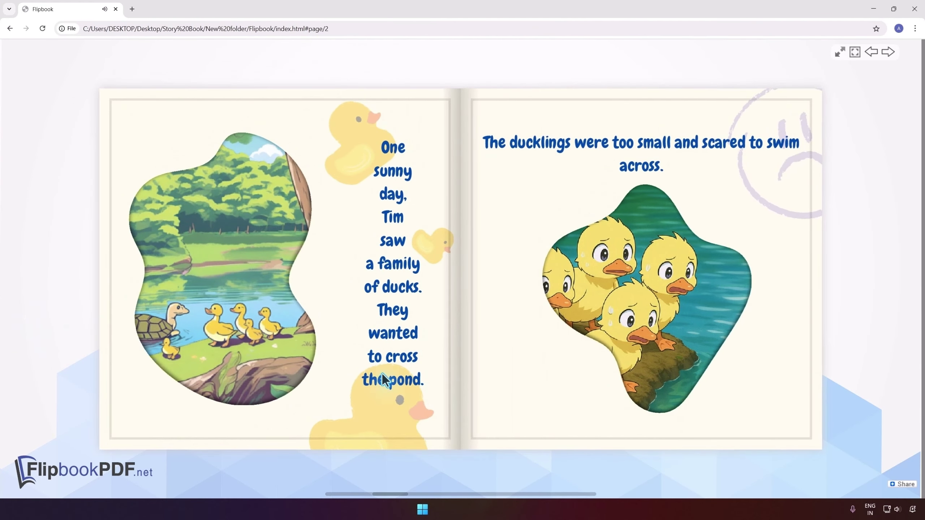
click(808, 438)
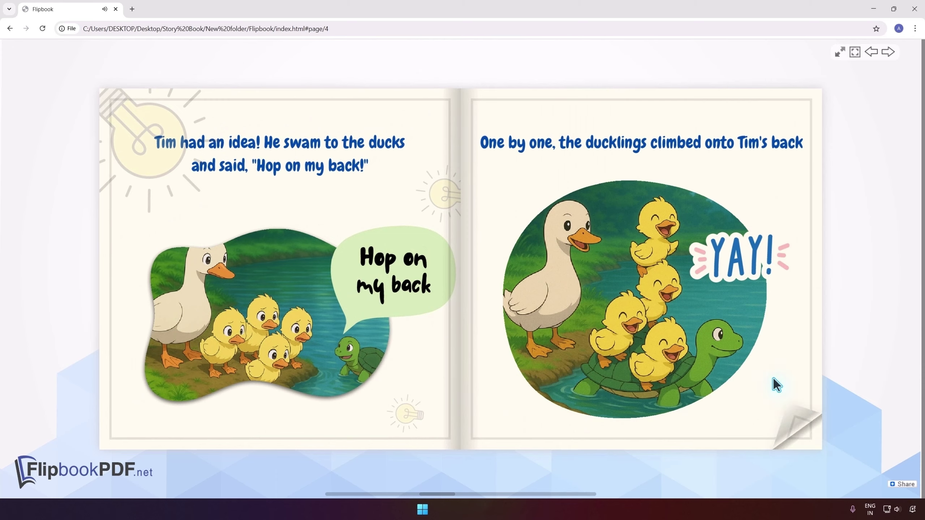
drag(776, 384, 152, 315)
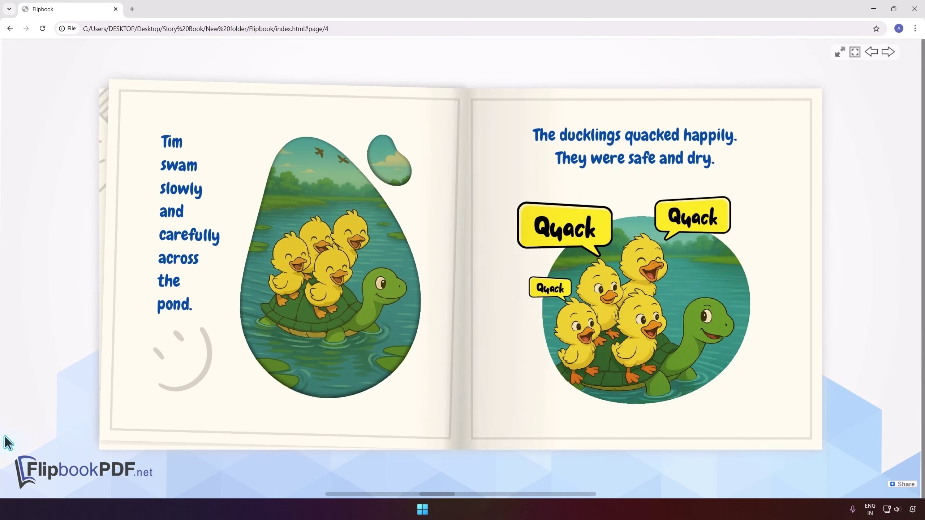
click(818, 439)
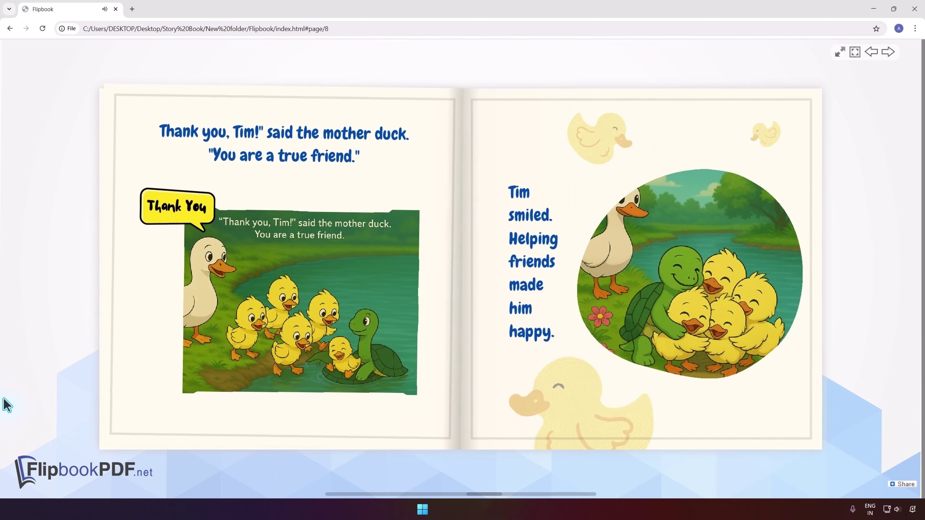
Turn the flipbook to its last page, then page back through the spreads to the first page.
click(829, 259)
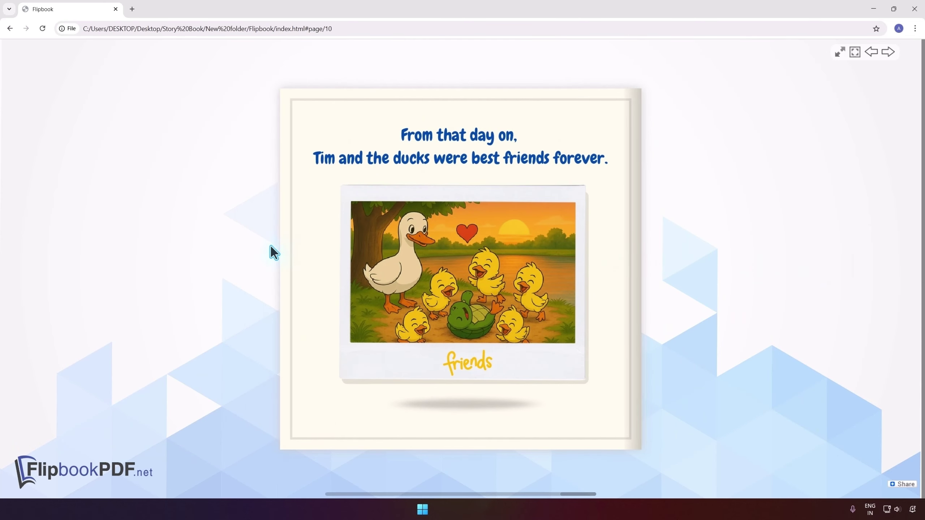
click(270, 246)
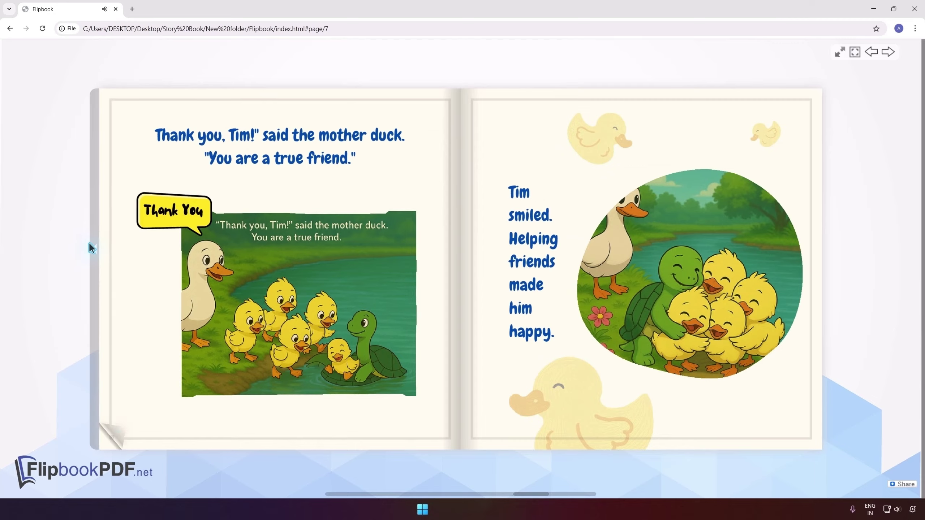
click(88, 242)
click(89, 242)
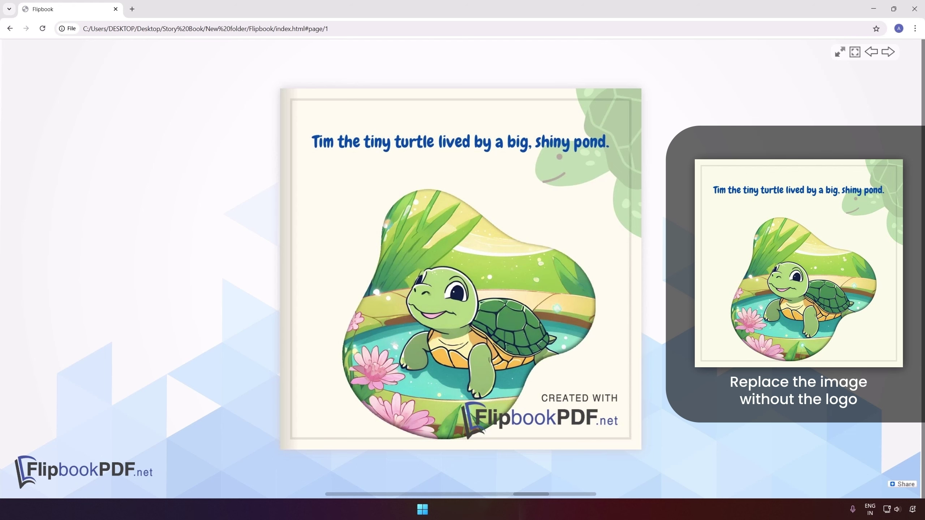
Minimize the browser, open the data folder inside the extracted Flipbook folder and enlarge its image thumbnails.
click(874, 8)
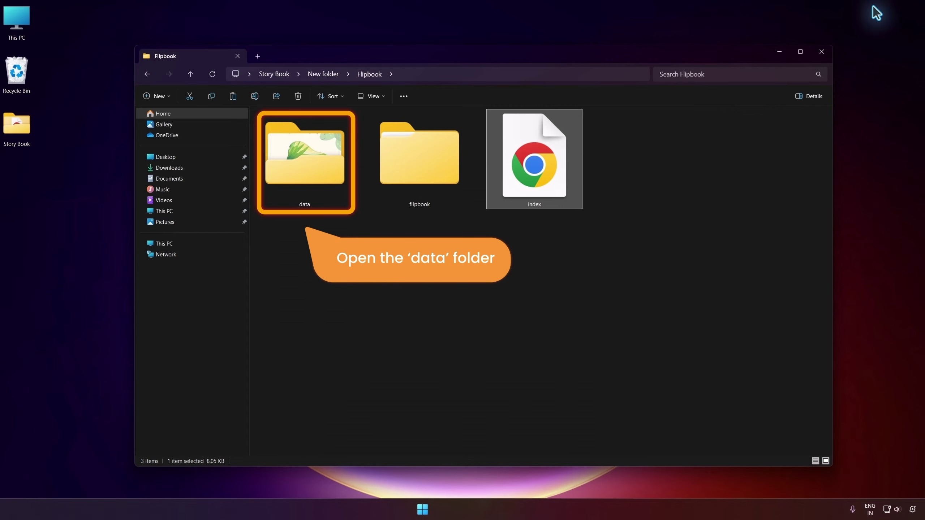
double_click(318, 174)
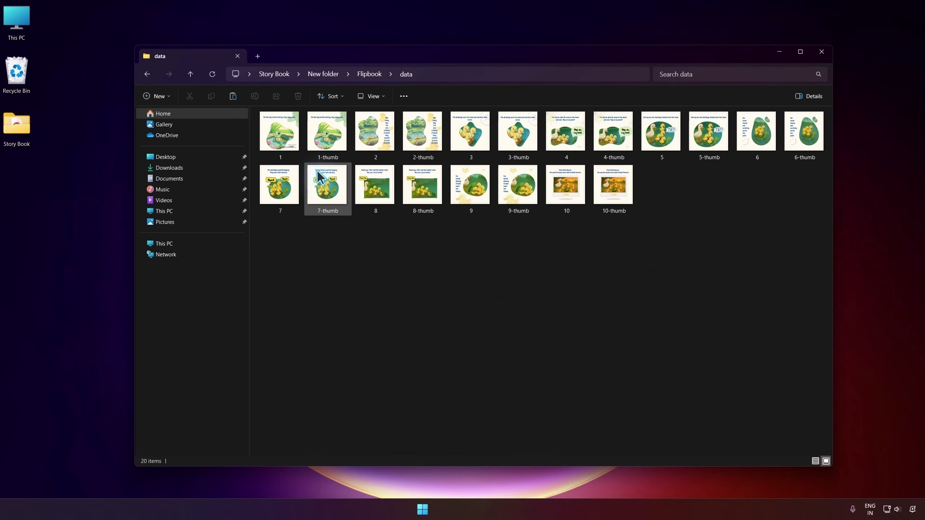
ctrl+scroll(317, 175, up, 3)
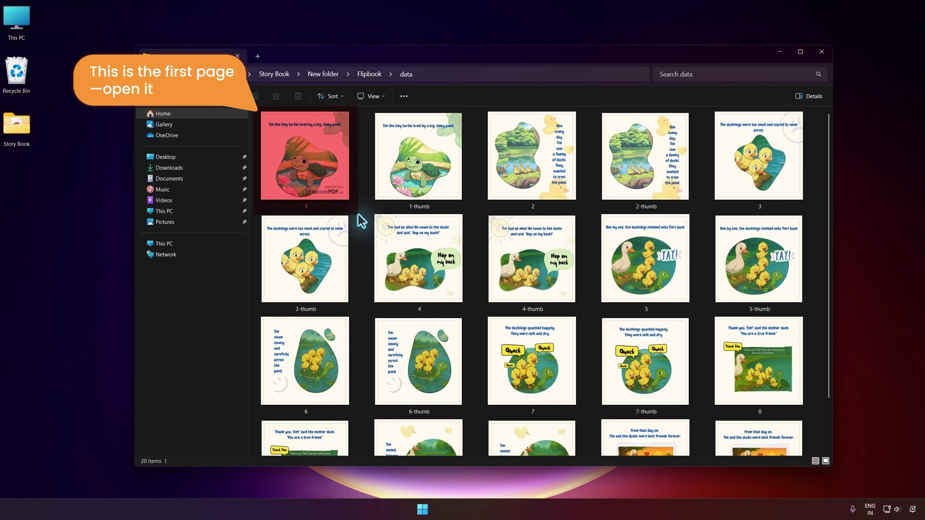
Open image 1 from the data folder to view the first page's logo and close the viewer.
click(319, 181)
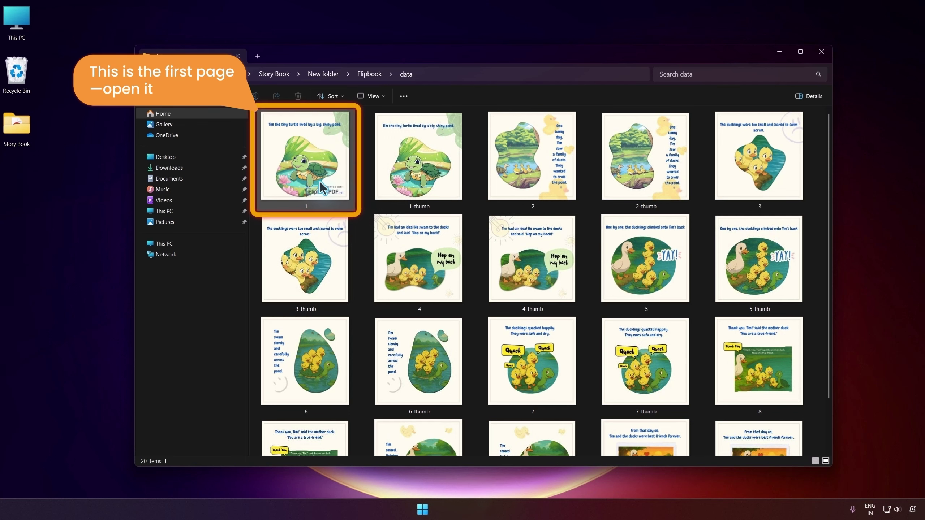
double_click(318, 182)
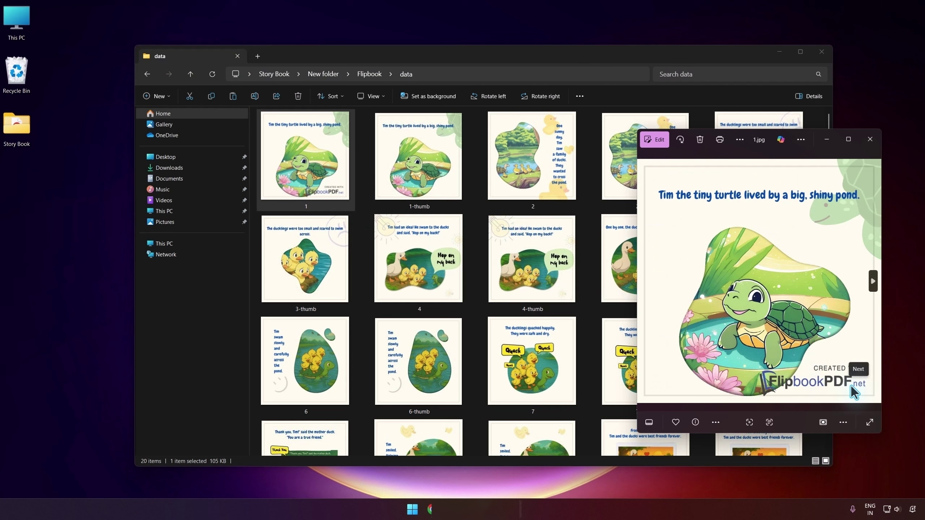
click(874, 140)
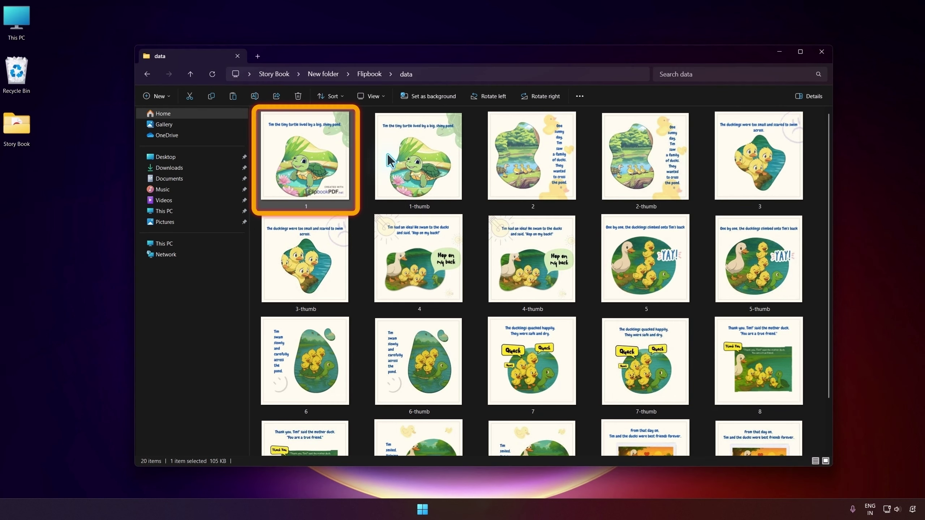
Check the file name and file type of image 1 in its properties and close them.
right_click(318, 161)
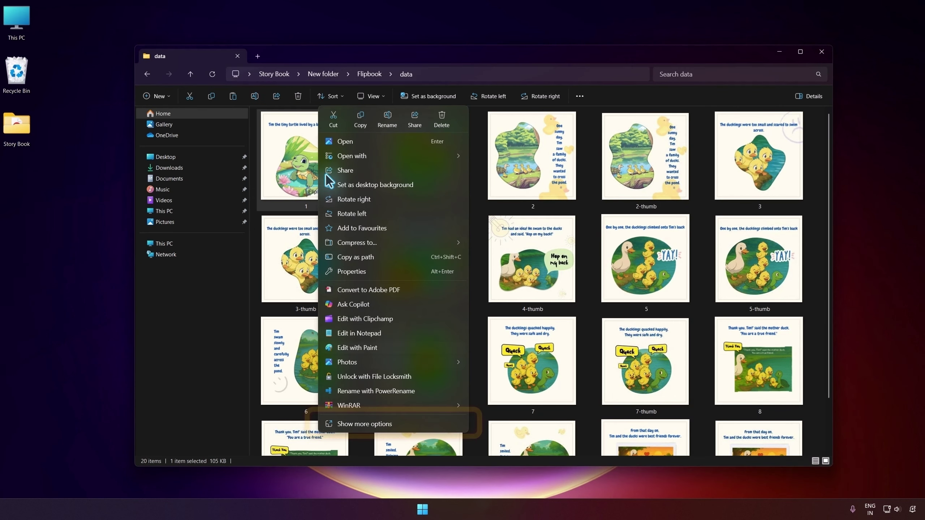
click(437, 425)
click(413, 490)
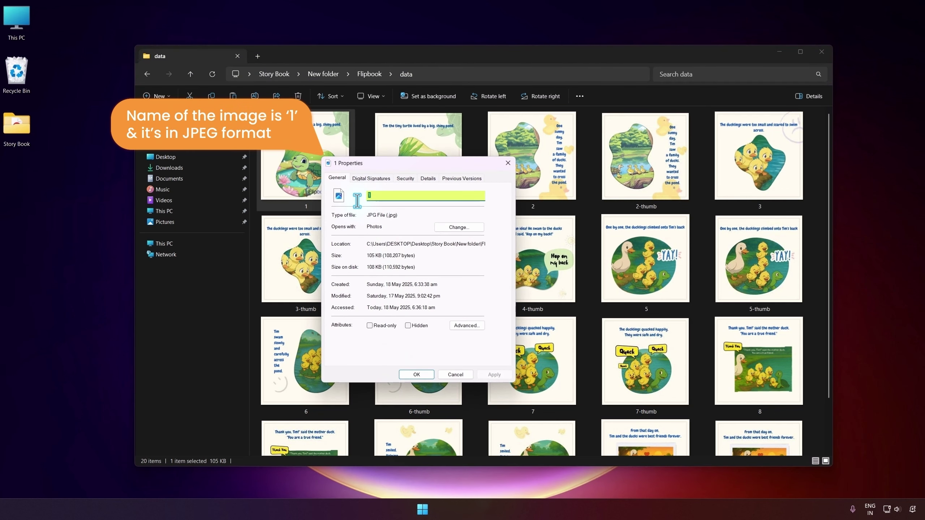
click(409, 220)
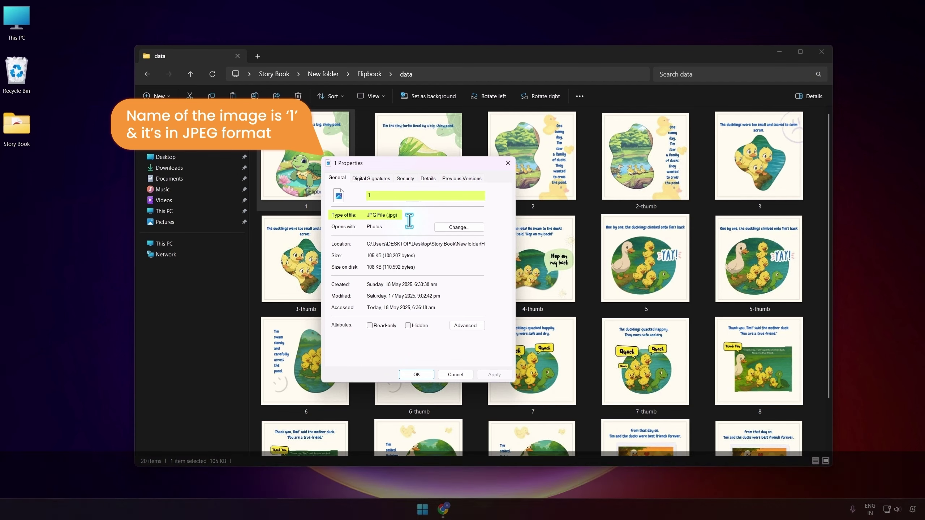
click(416, 375)
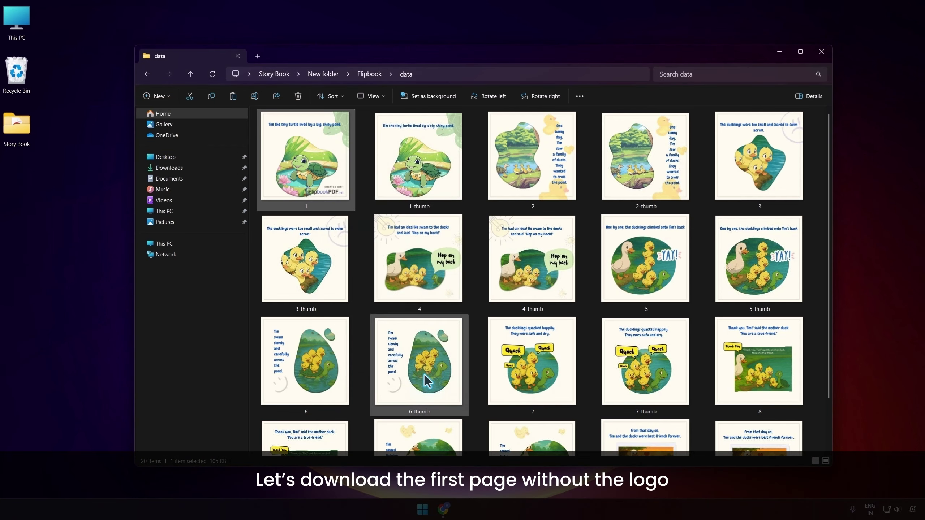
Switch to Chrome, go to canva.com in a new tab and open the Tim the tiny turtle design from the projects.
click(443, 509)
click(133, 11)
click(276, 201)
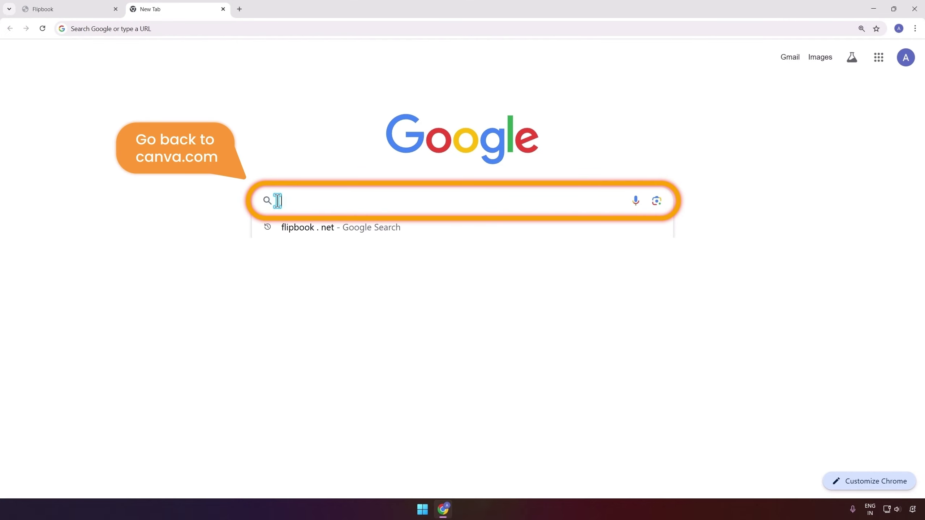
text(canva.com)
key(Return)
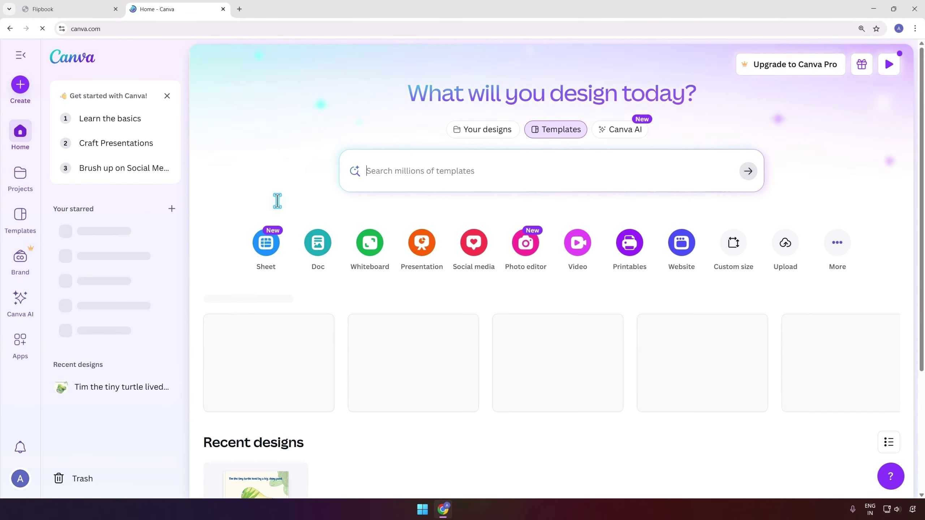
click(38, 186)
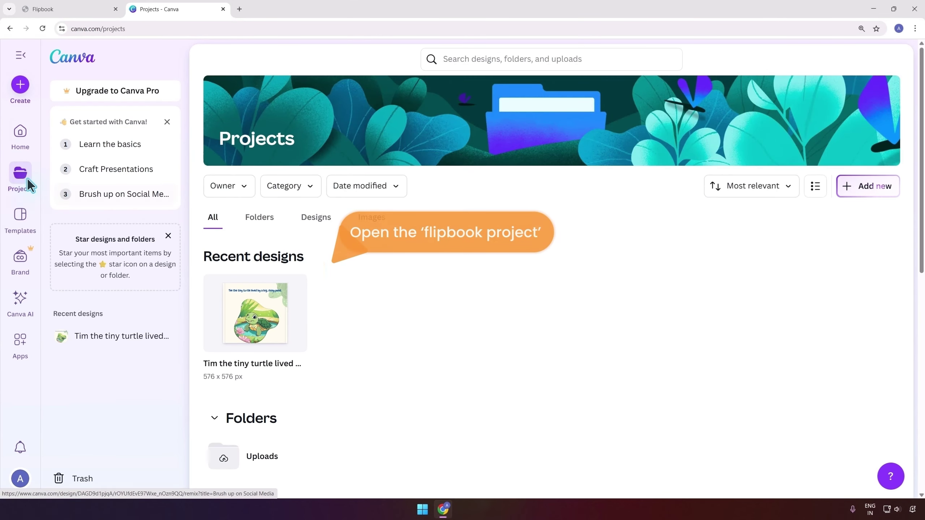
click(262, 332)
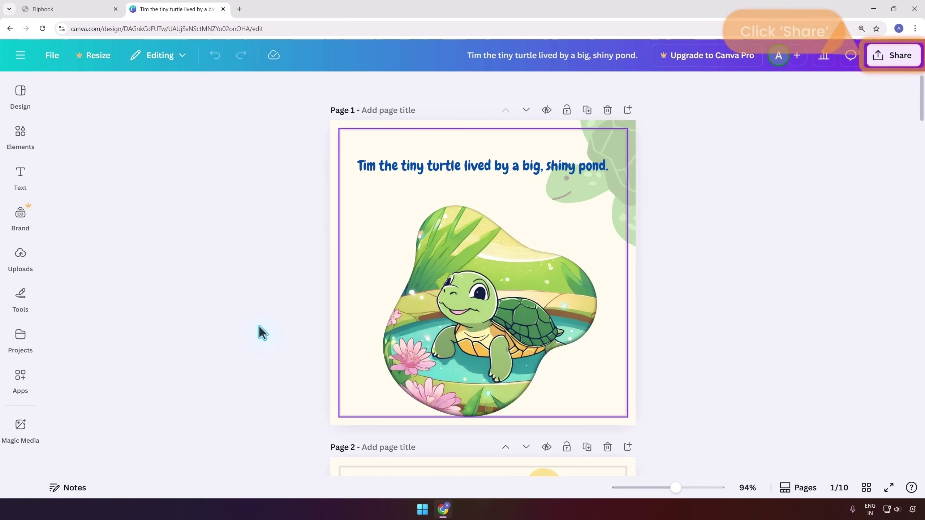
Download only the current page, Page 1, of the design as a JPG.
click(910, 64)
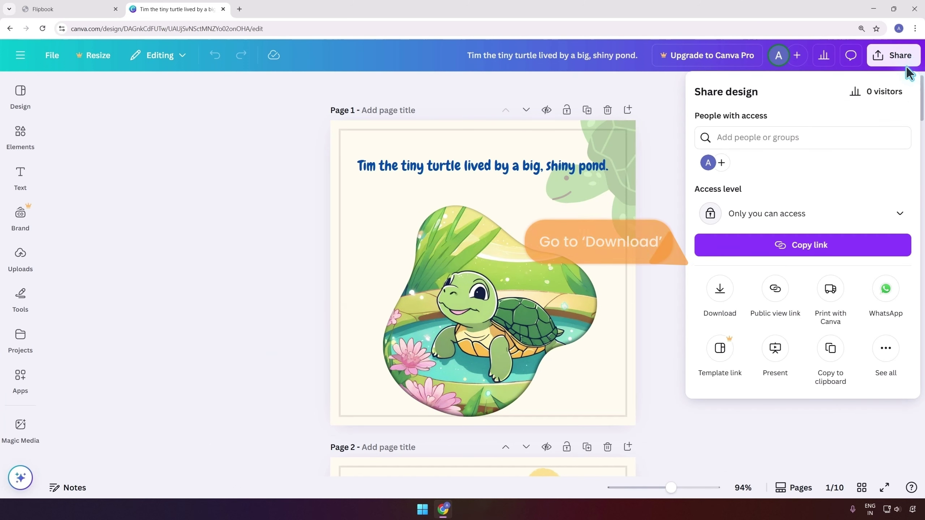
click(718, 299)
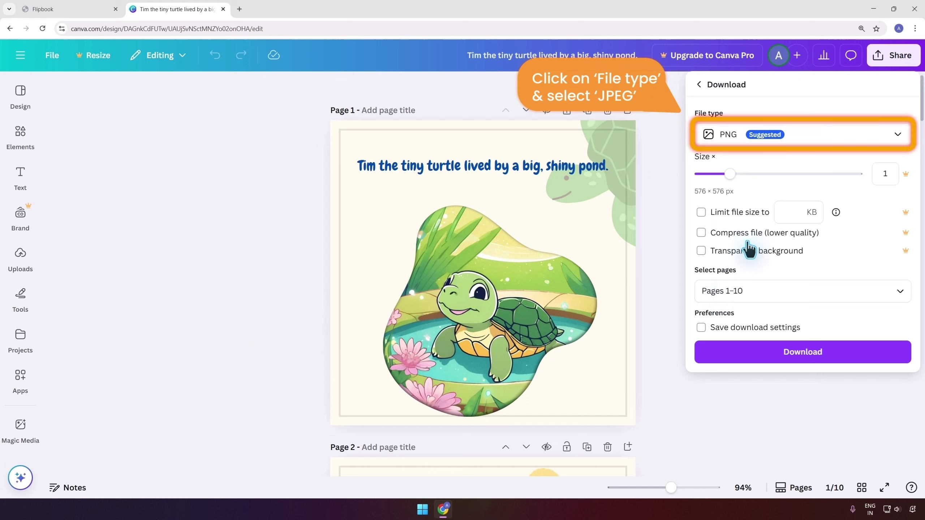
click(806, 141)
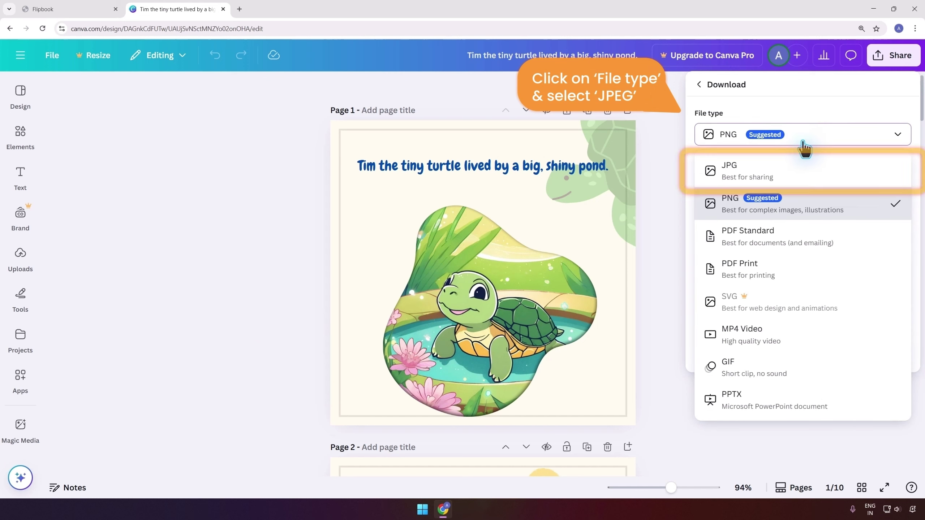
click(782, 175)
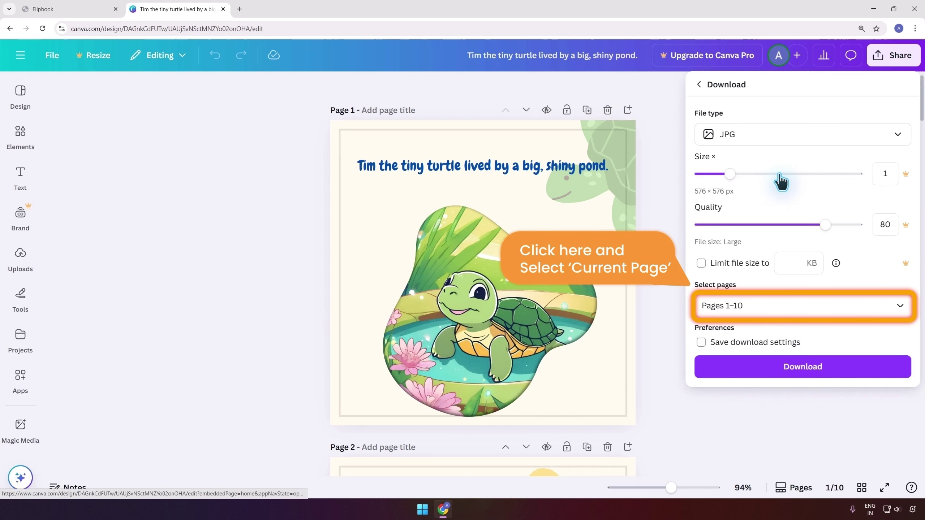
click(791, 306)
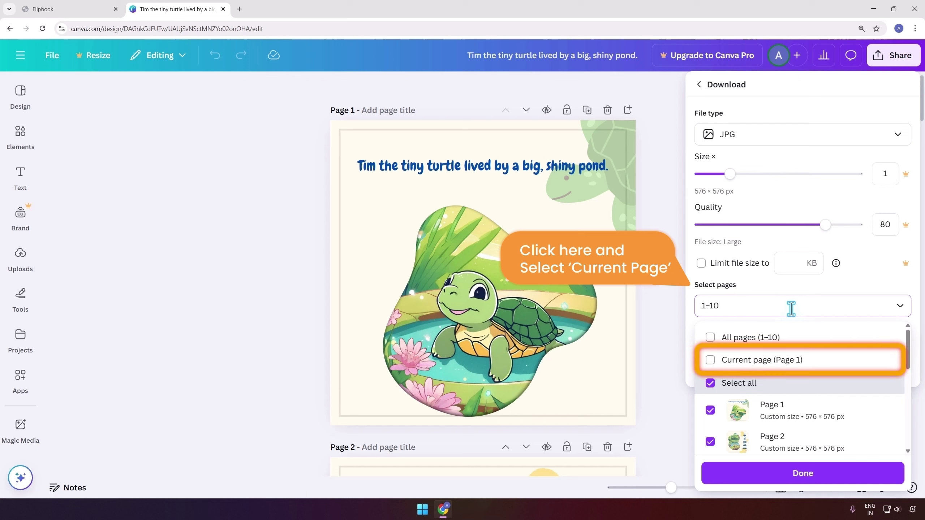
click(741, 360)
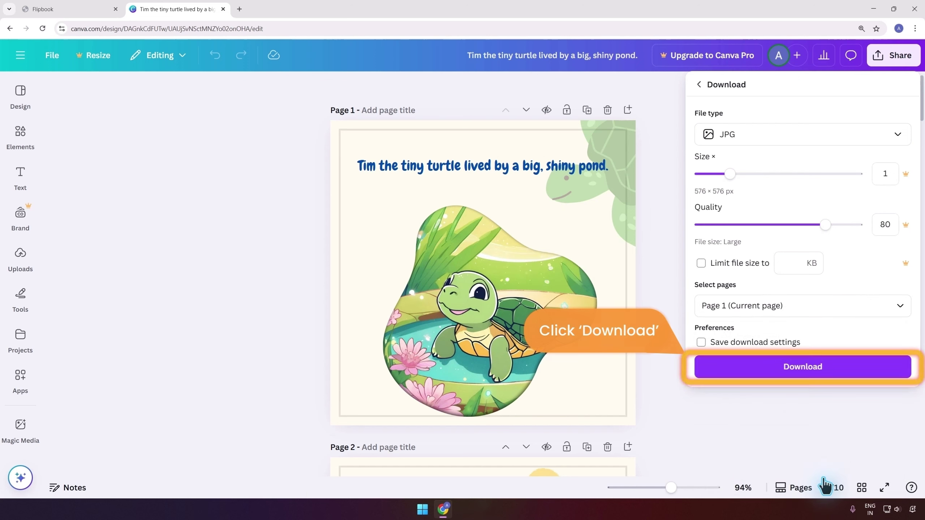
click(811, 378)
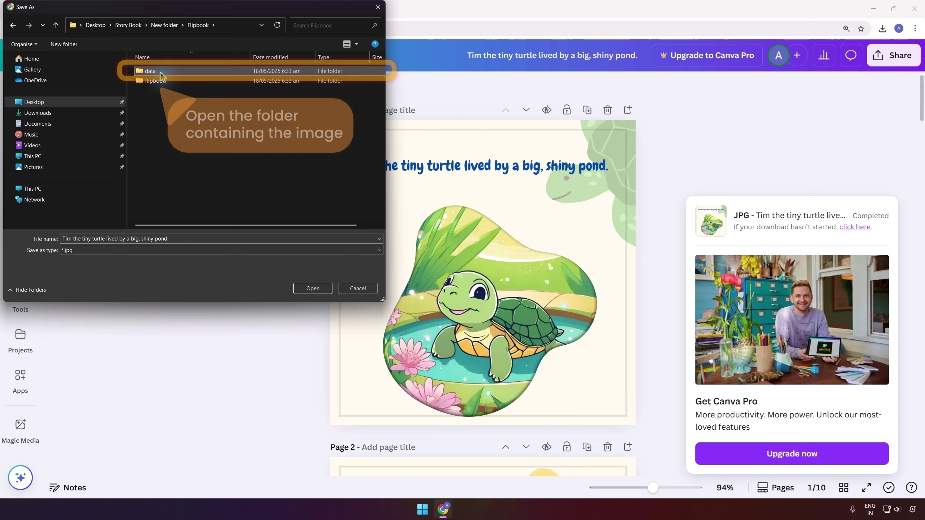
Save the downloaded page in the Flipbook folder's data folder under the name of the existing image 1.
double_click(160, 72)
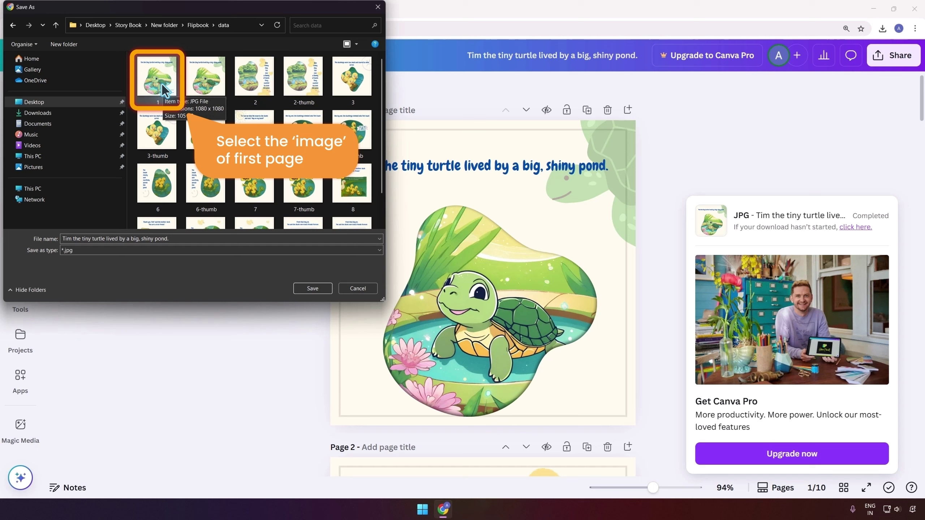
click(162, 83)
click(306, 288)
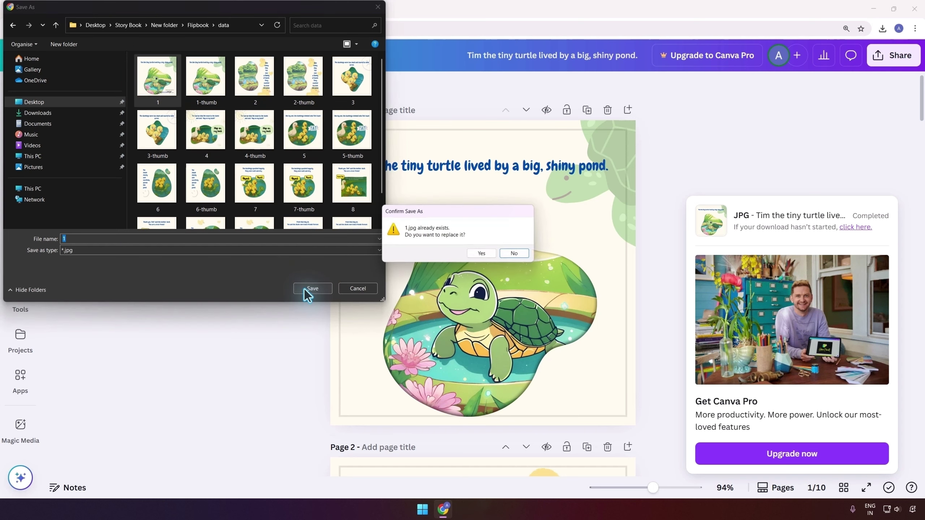